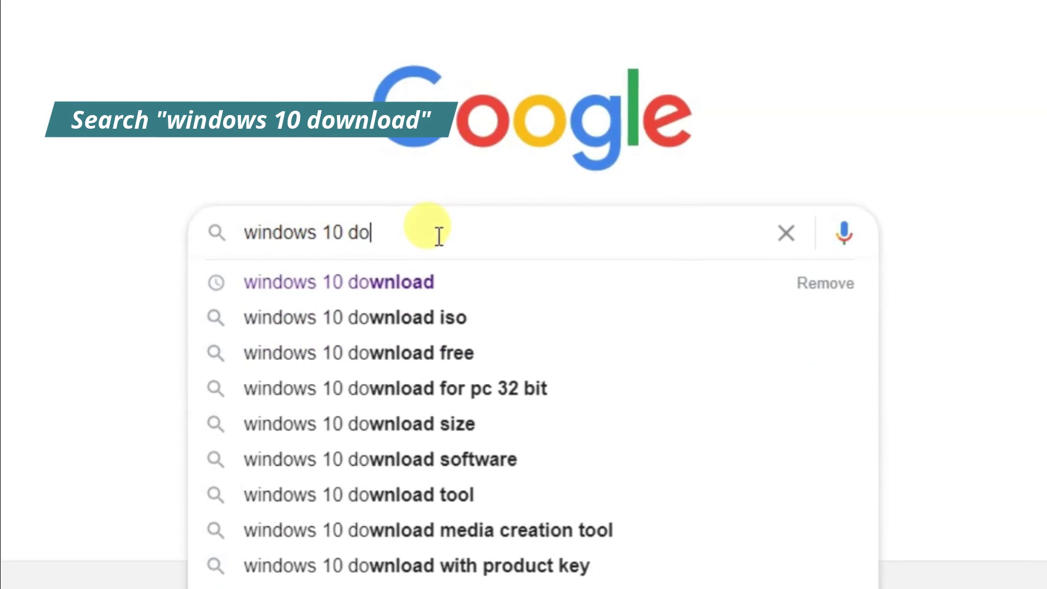
- Search Google for "windows 10 download" and download the Windows 10 Update Assistant from Microsoft's Download Windows 10 page
key(Return)
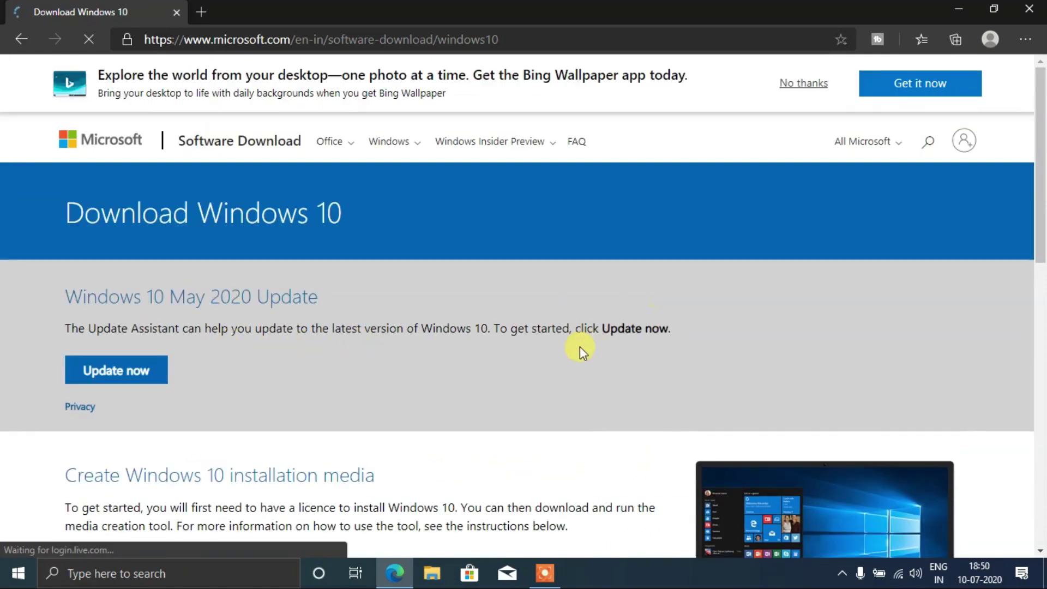
click(147, 377)
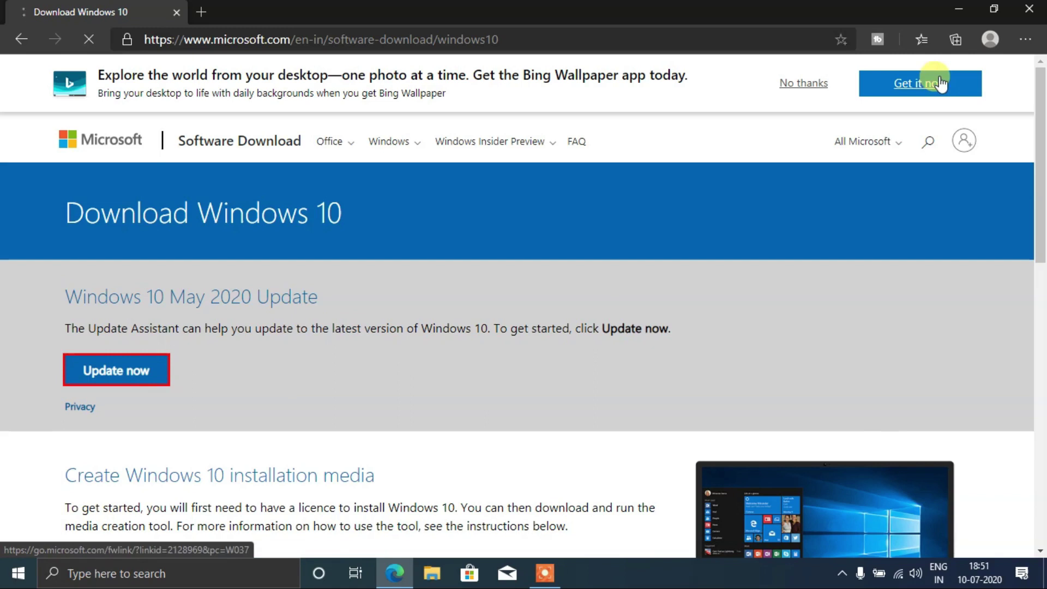
click(804, 84)
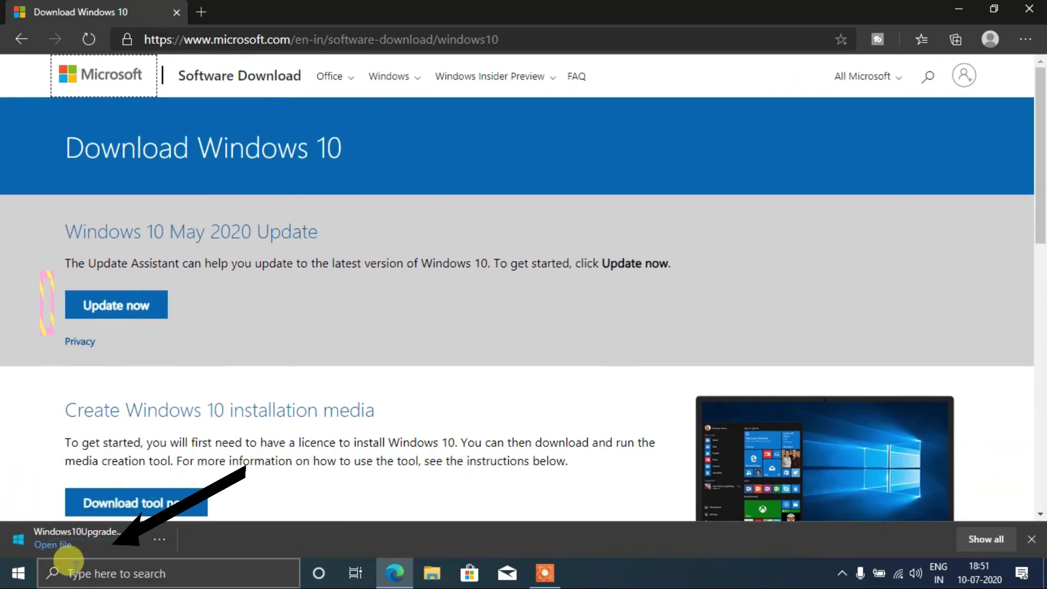
- Show the downloaded Windows10Upgrade9252.exe in its folder and run it
right_click(113, 543)
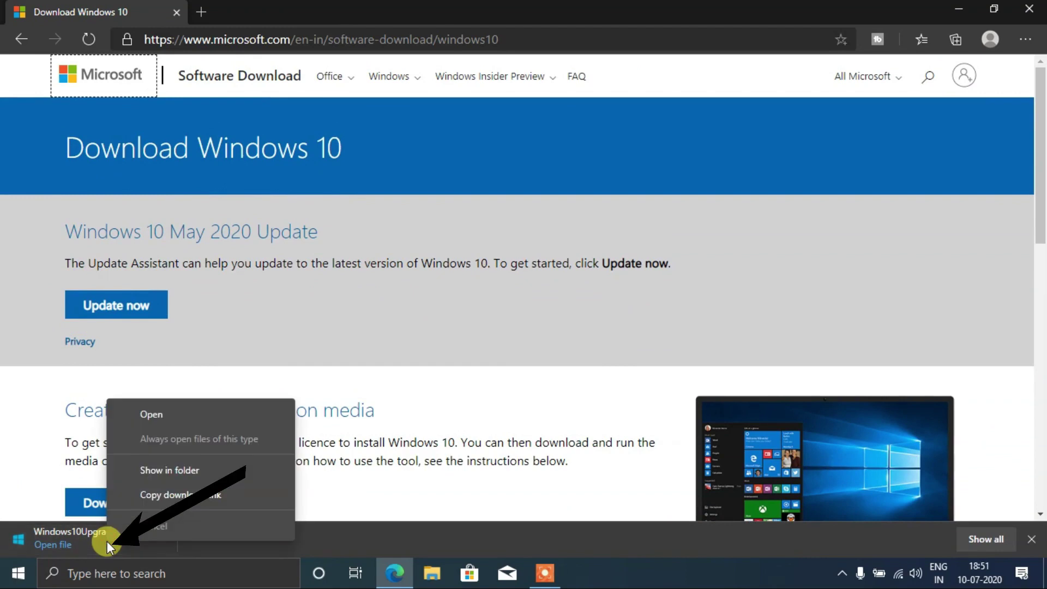
click(159, 465)
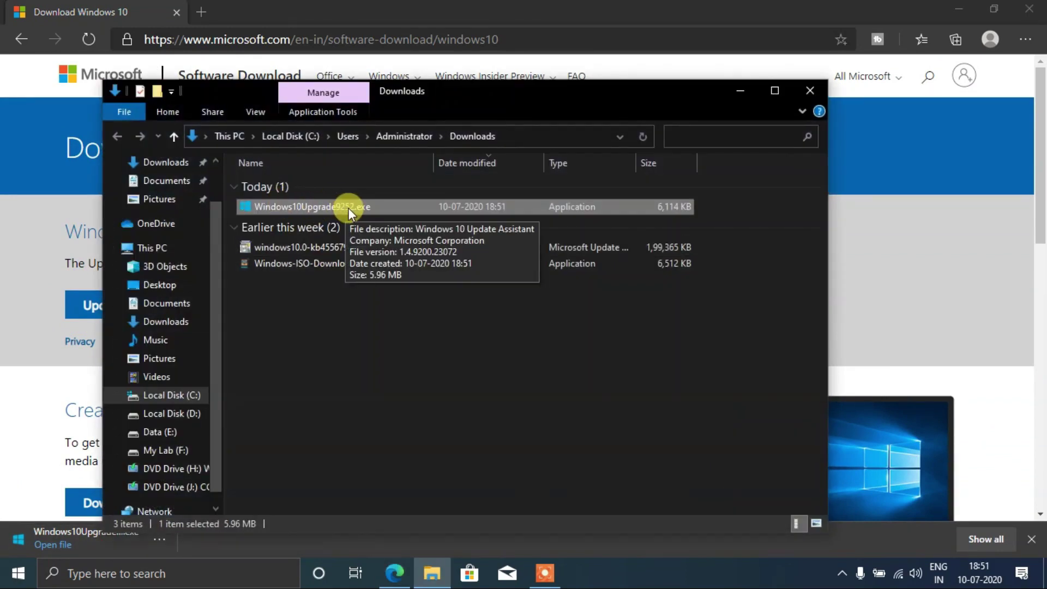
right_click(348, 208)
click(385, 147)
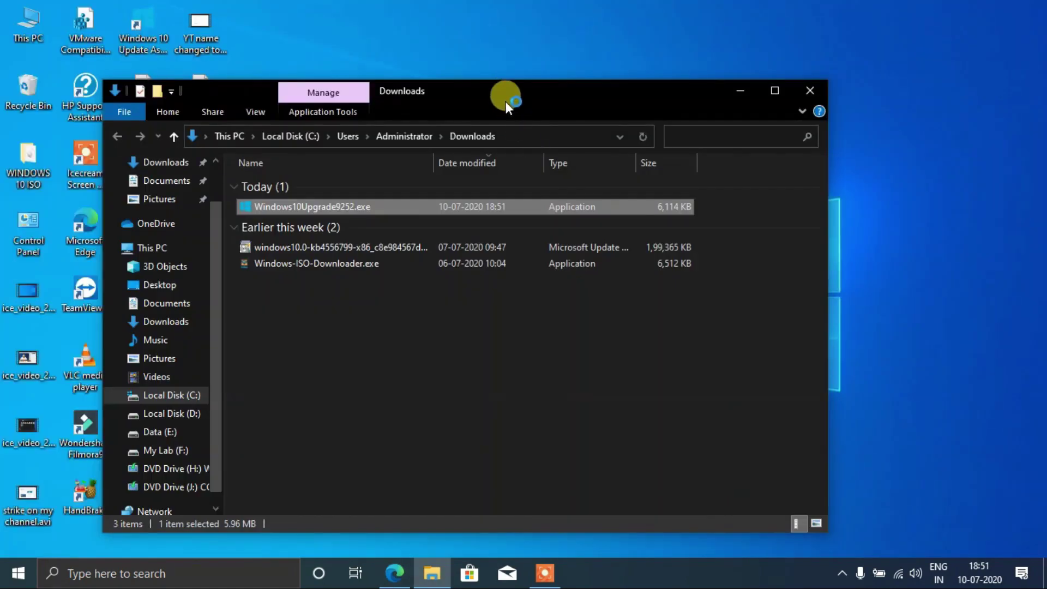
- Start the Windows update in Update Assistant and continue past the PC compatibility check
drag(505, 101, 611, 64)
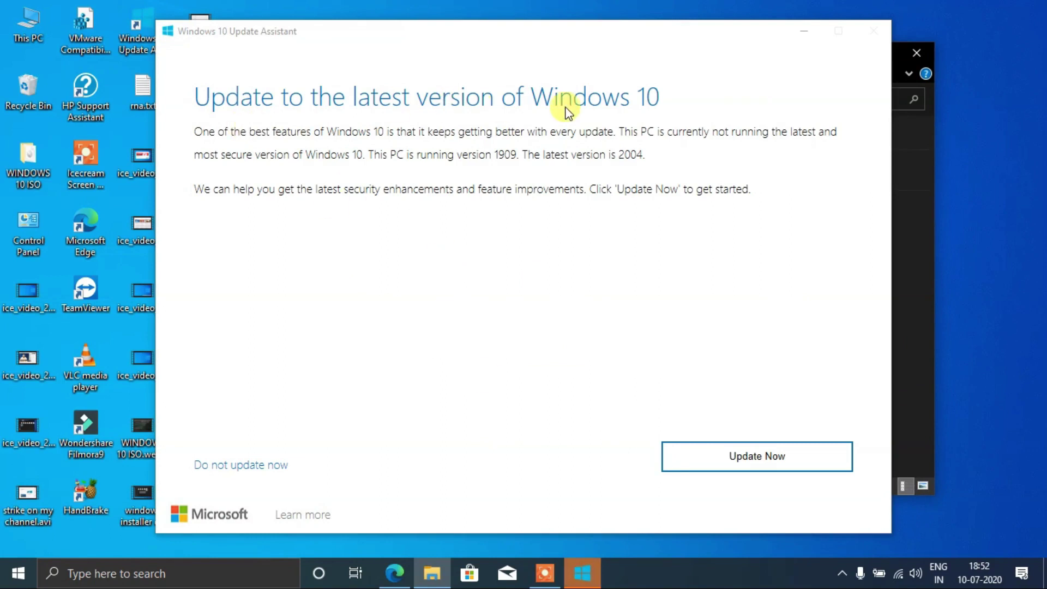
click(695, 466)
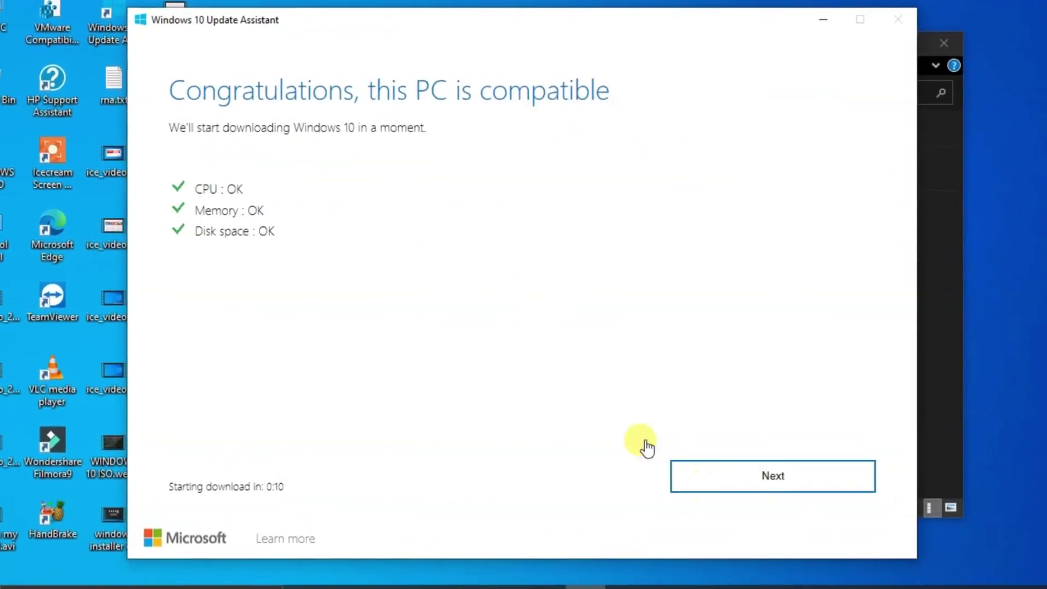
click(721, 482)
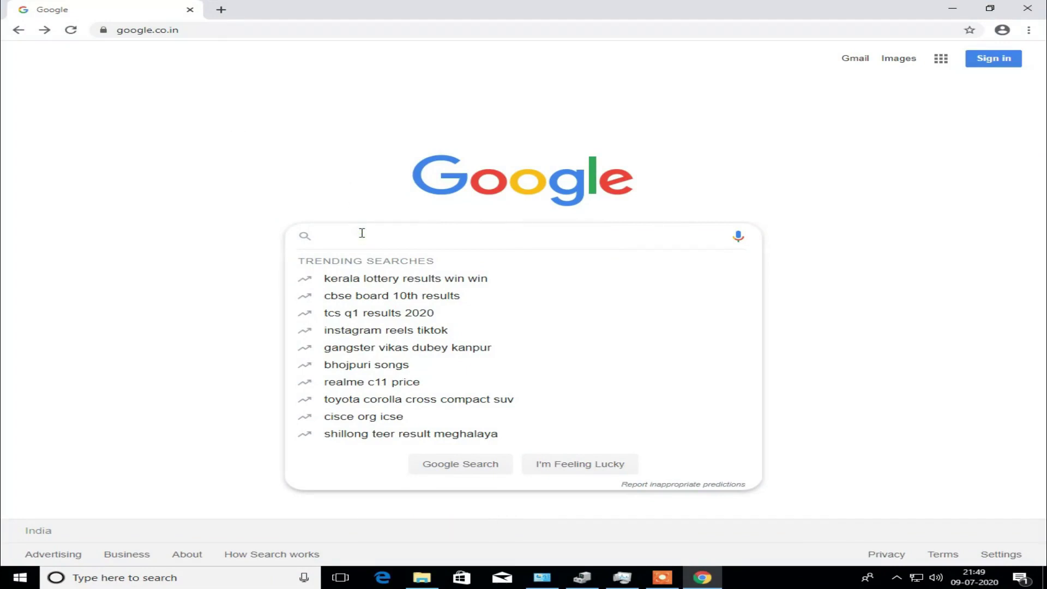
- In Chrome, search Google for "windows iso downloader"
text(indows)
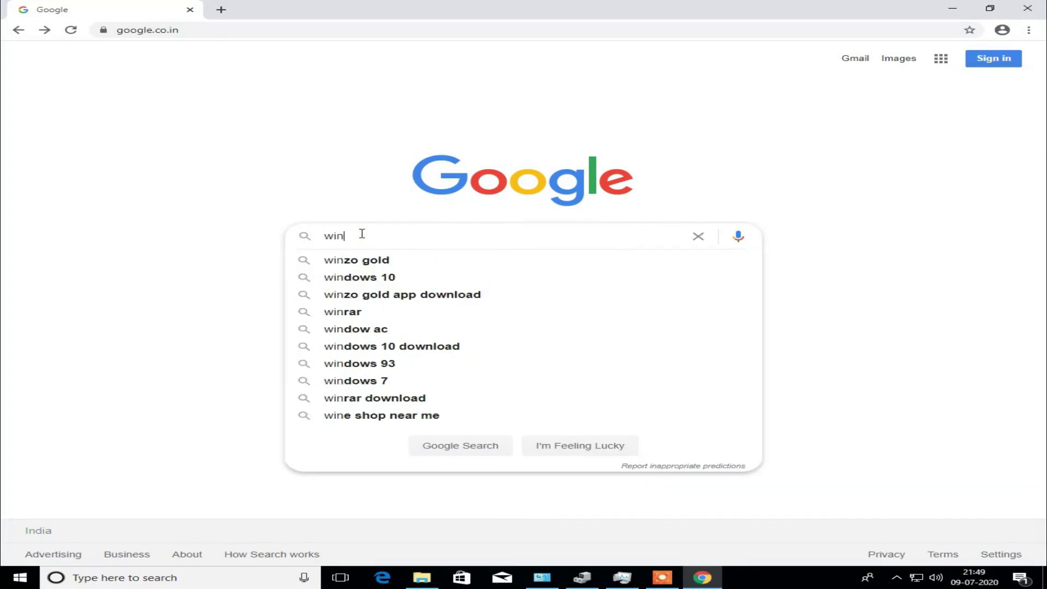
text( iso do)
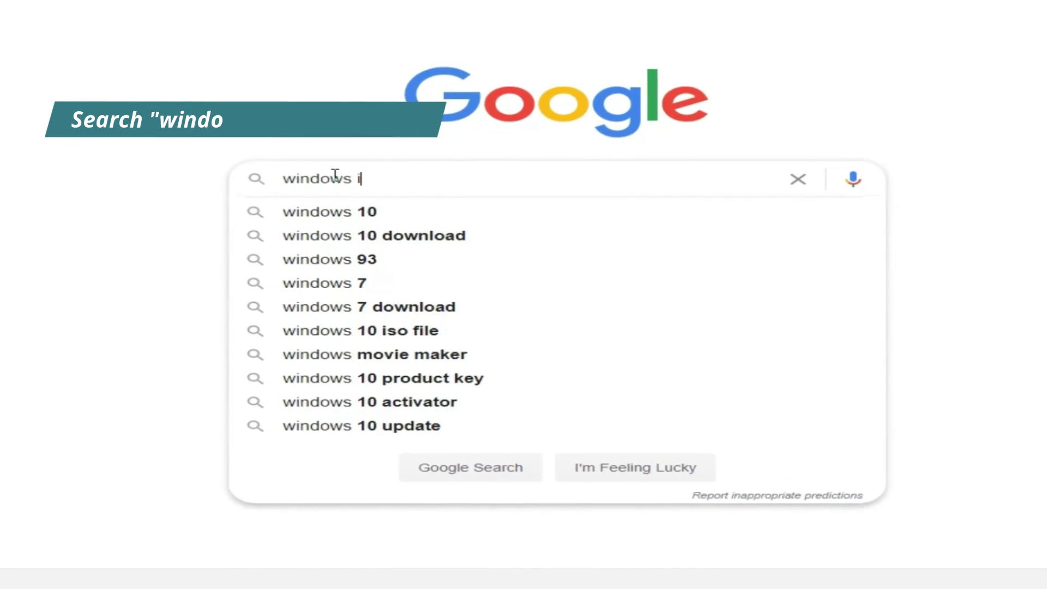
text(wn)
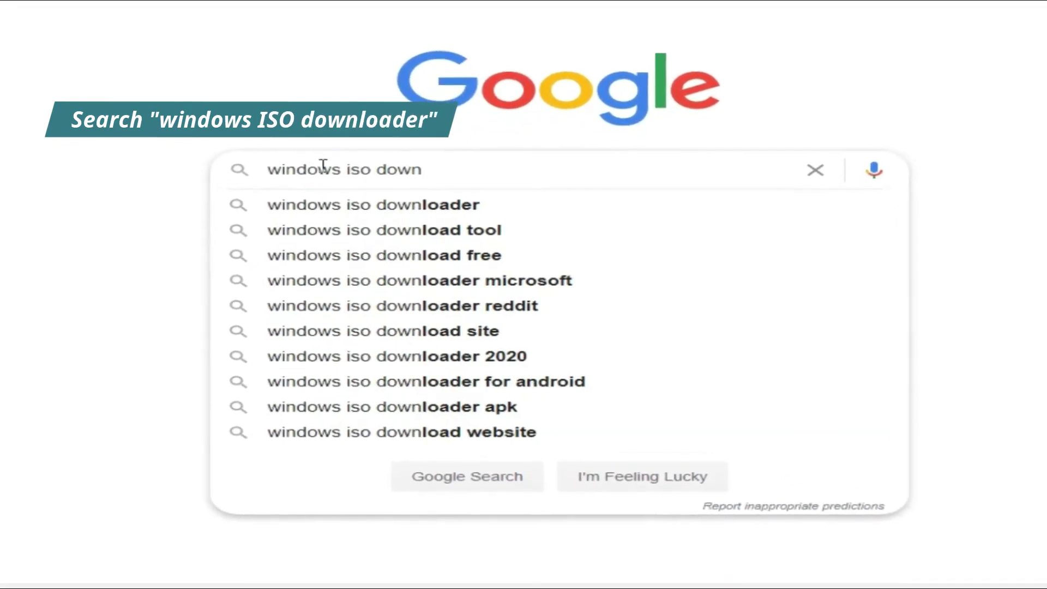
key(Down)
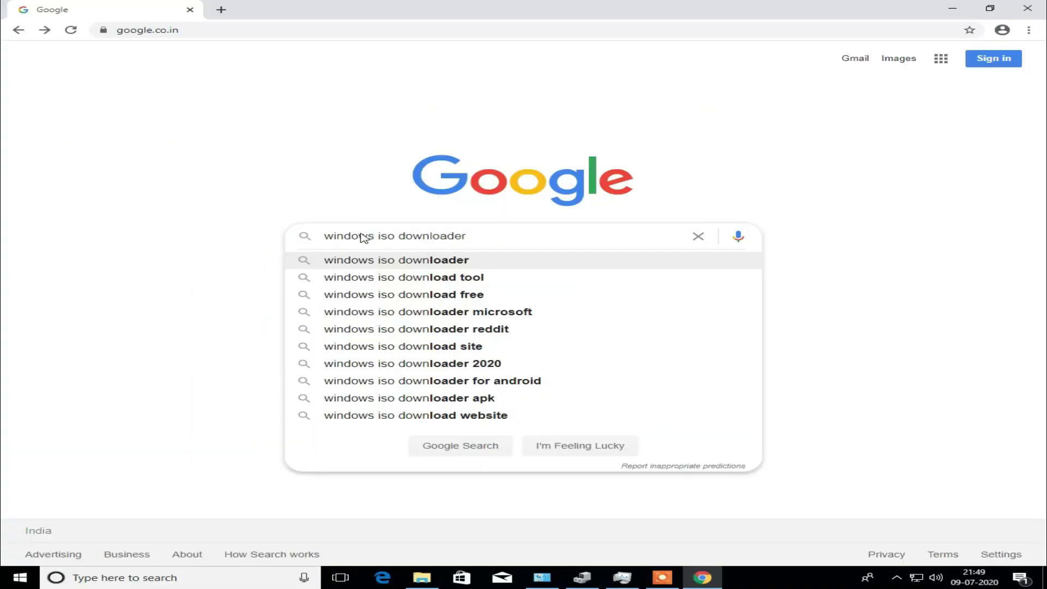
key(Return)
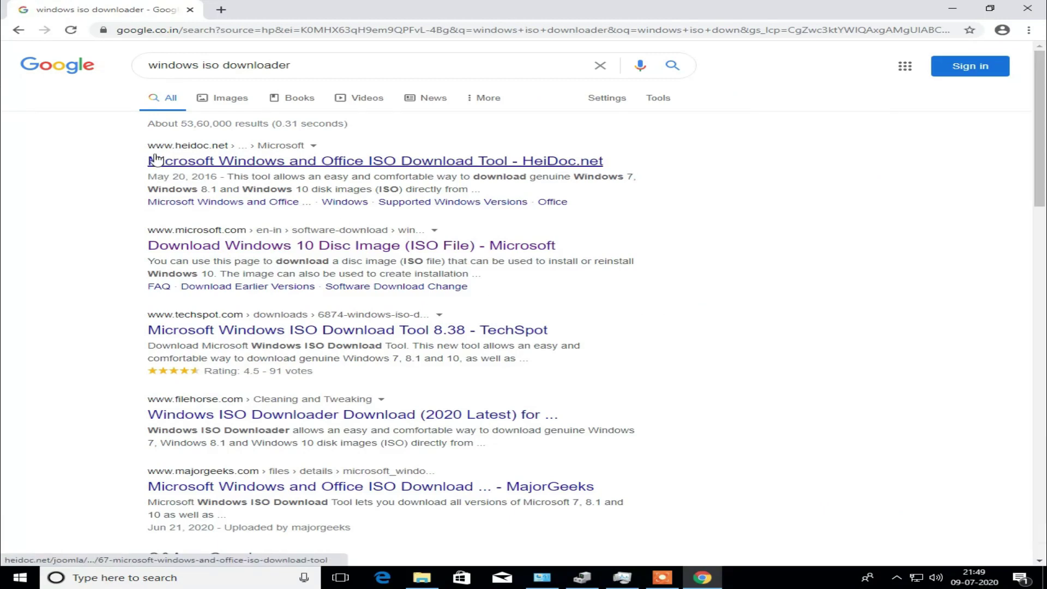
- Open the HeiDoc.net result for the Microsoft Windows and Office ISO Download Tool in a new tab and switch to it
right_click(197, 166)
click(207, 171)
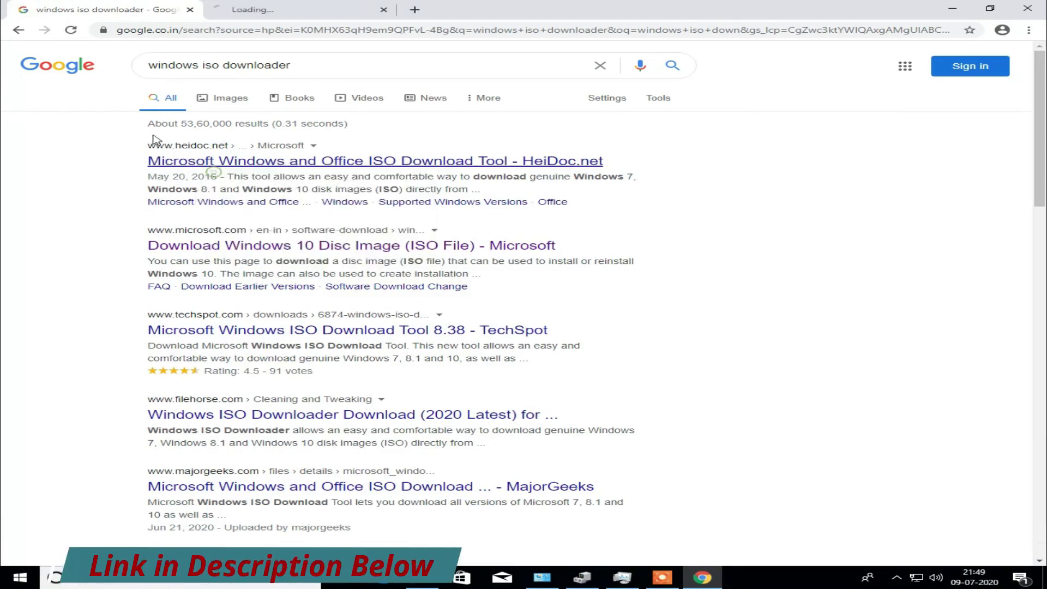
click(240, 19)
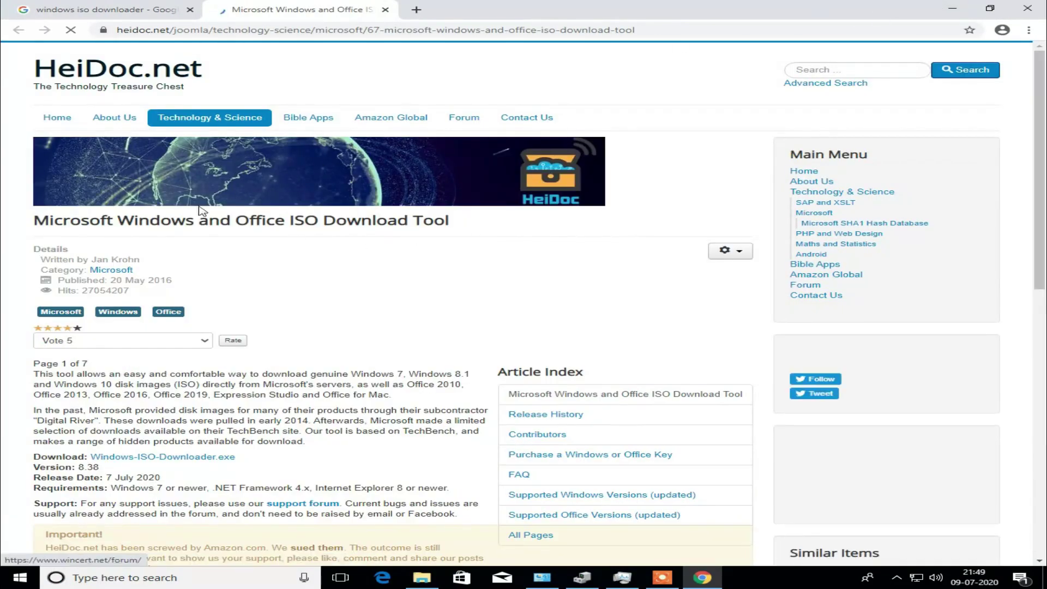
- Download Windows-ISO-Downloader.exe from the HeiDoc.net page
scroll(116, 389, down, 1)
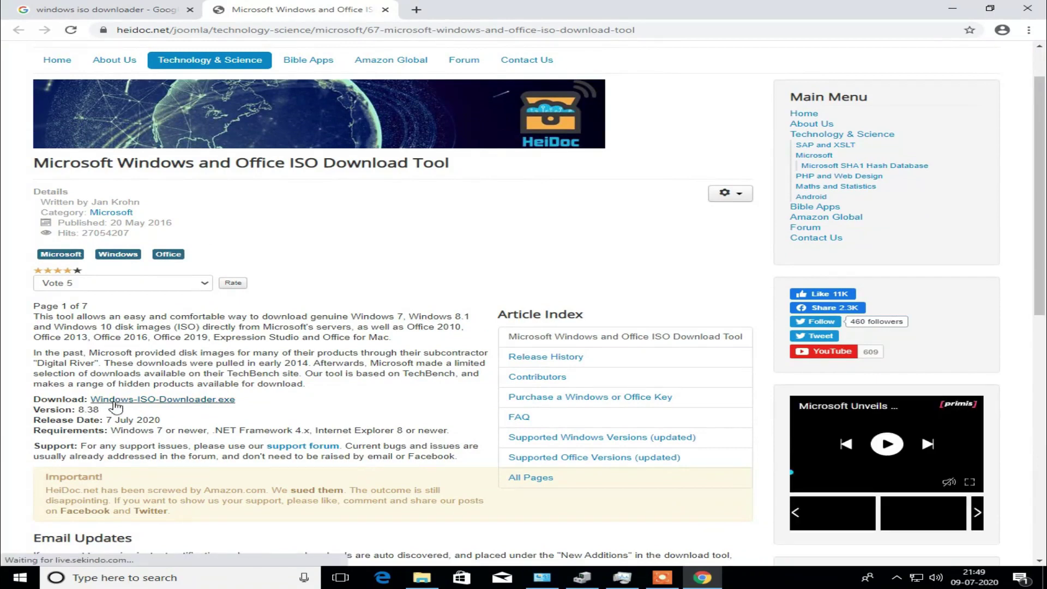
scroll(100, 409, down, 2)
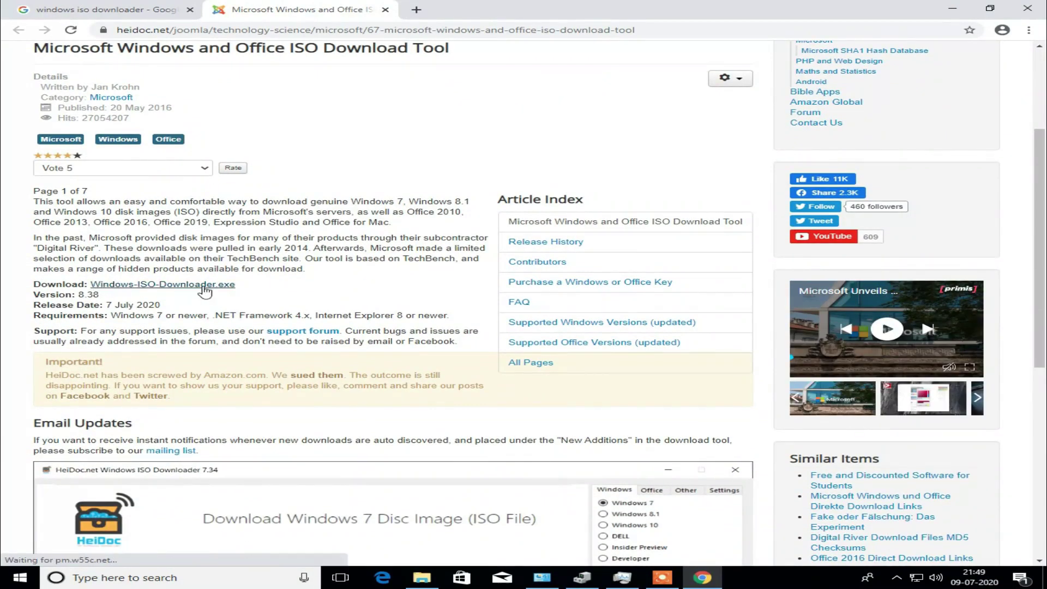
right_click(166, 289)
key(Escape)
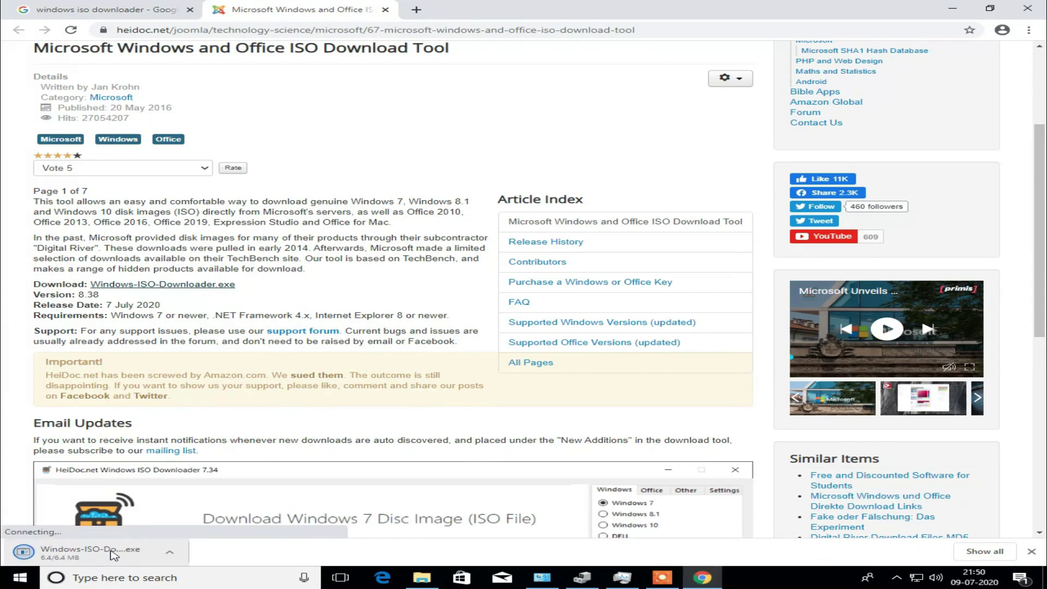
- Show the downloaded Windows-ISO-Downloader in its folder and run it as administrator
right_click(81, 557)
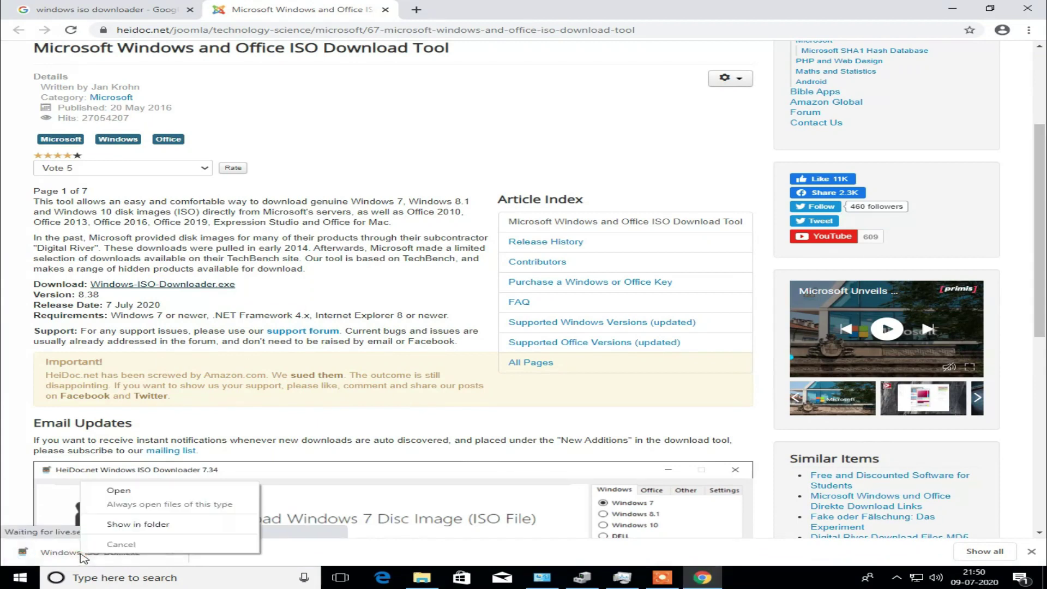
click(135, 529)
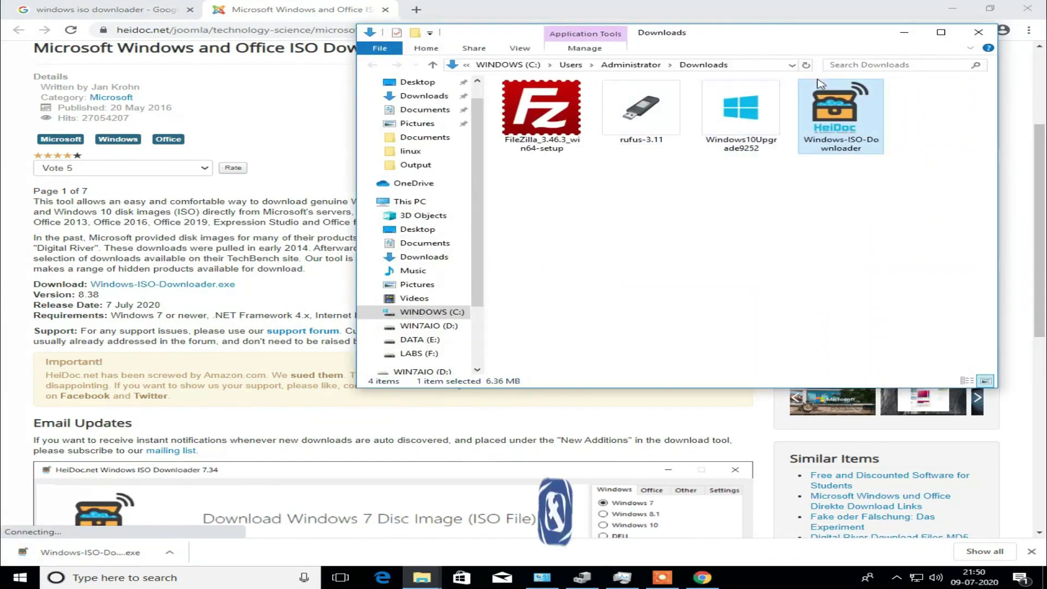
click(949, 12)
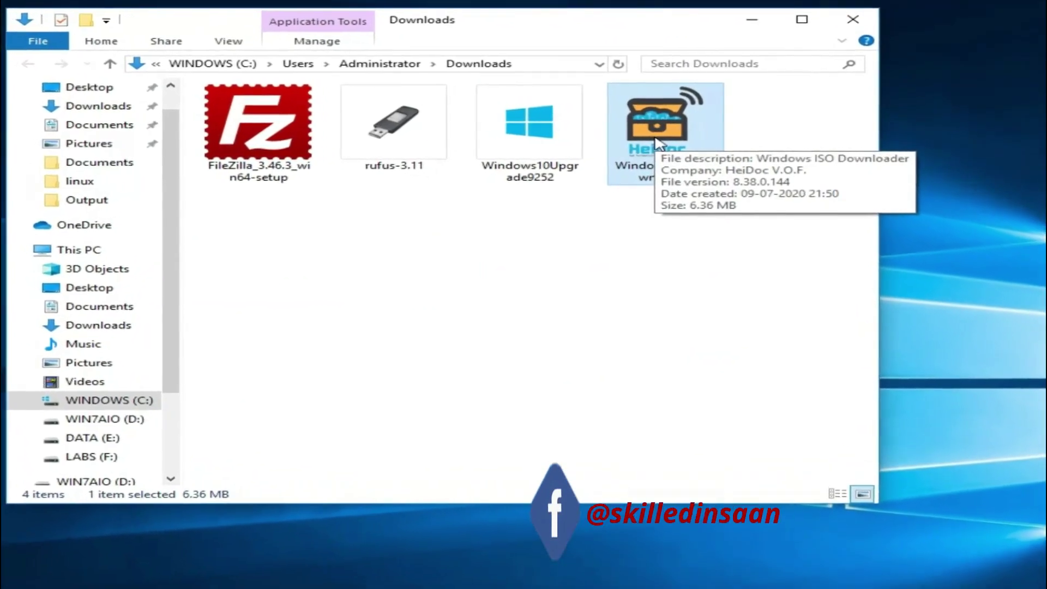
right_click(652, 144)
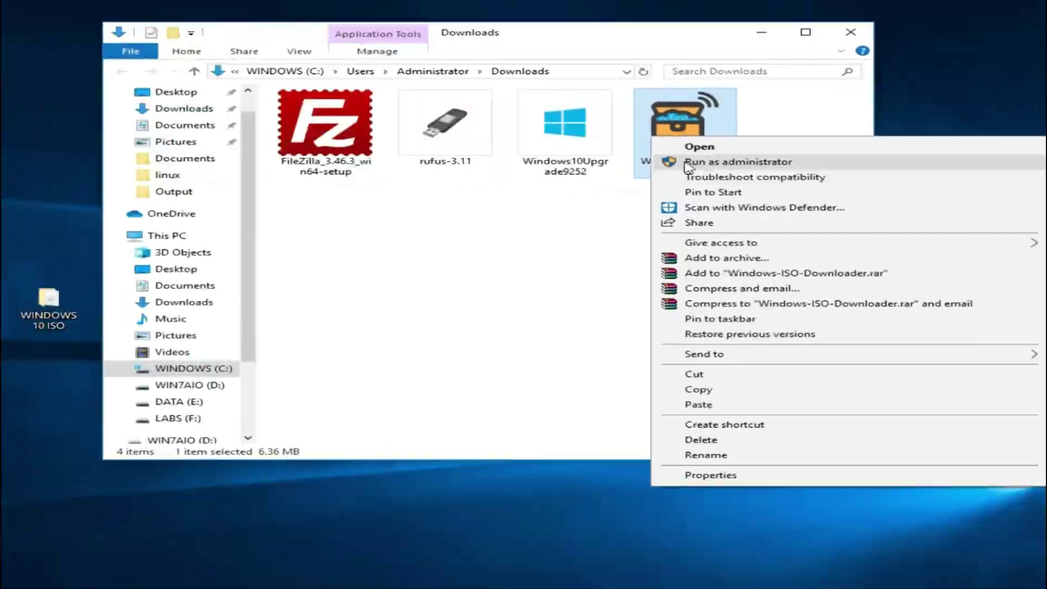
click(661, 165)
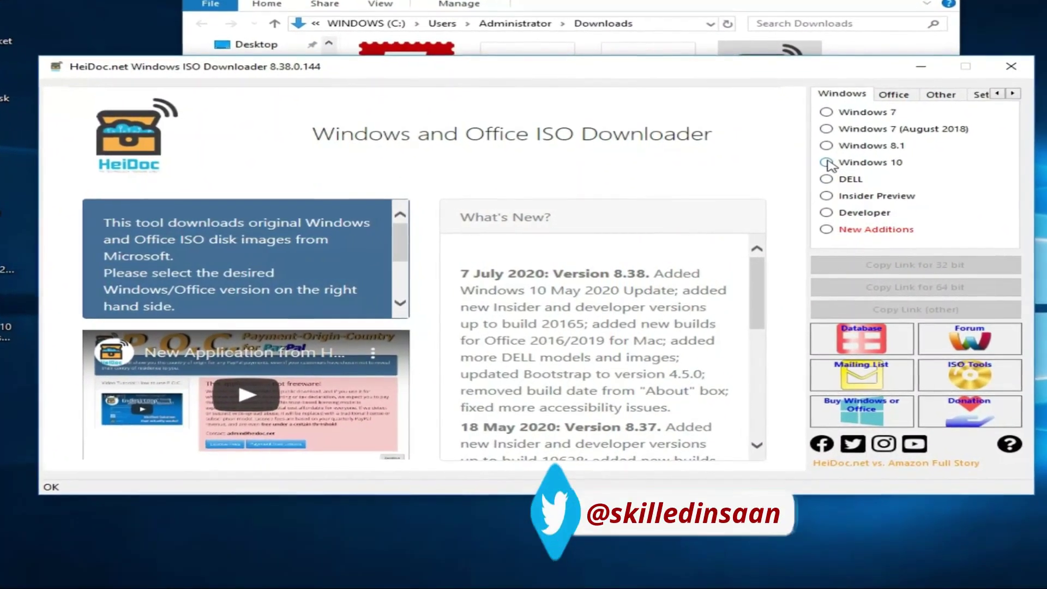
- Choose Windows 10 as the product and select the Windows 10 Home/Pro edition under the May 2020 Update
click(890, 97)
click(810, 121)
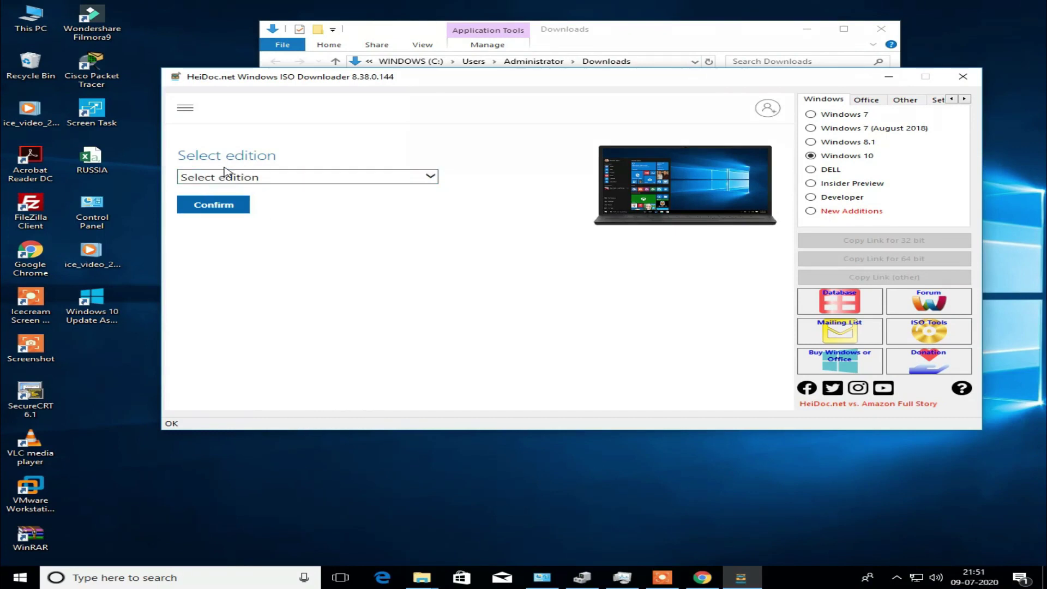
click(246, 176)
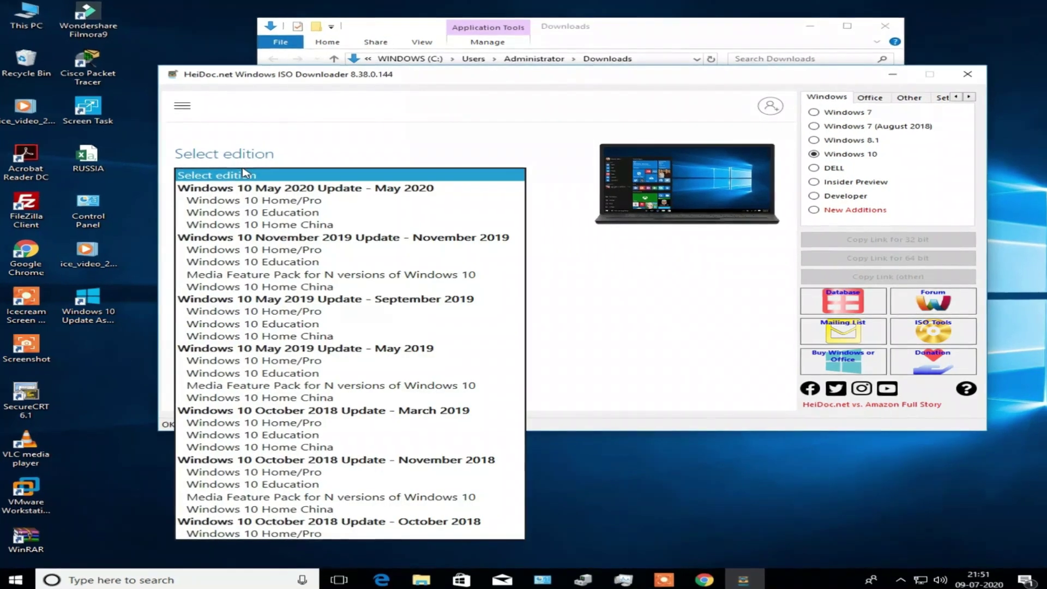
scroll(328, 338, down, 3)
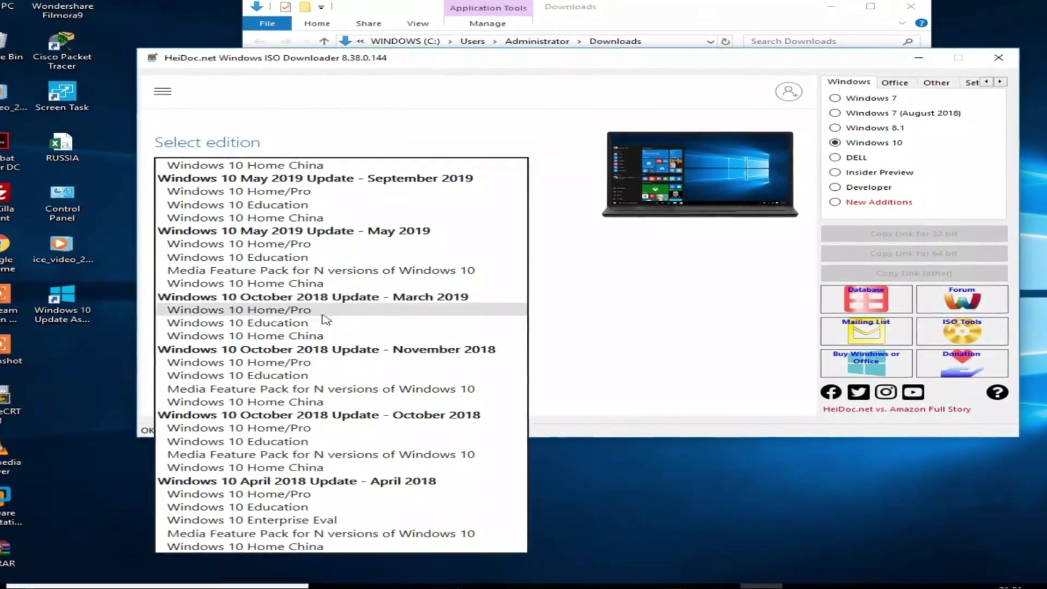
scroll(325, 306, up, 2)
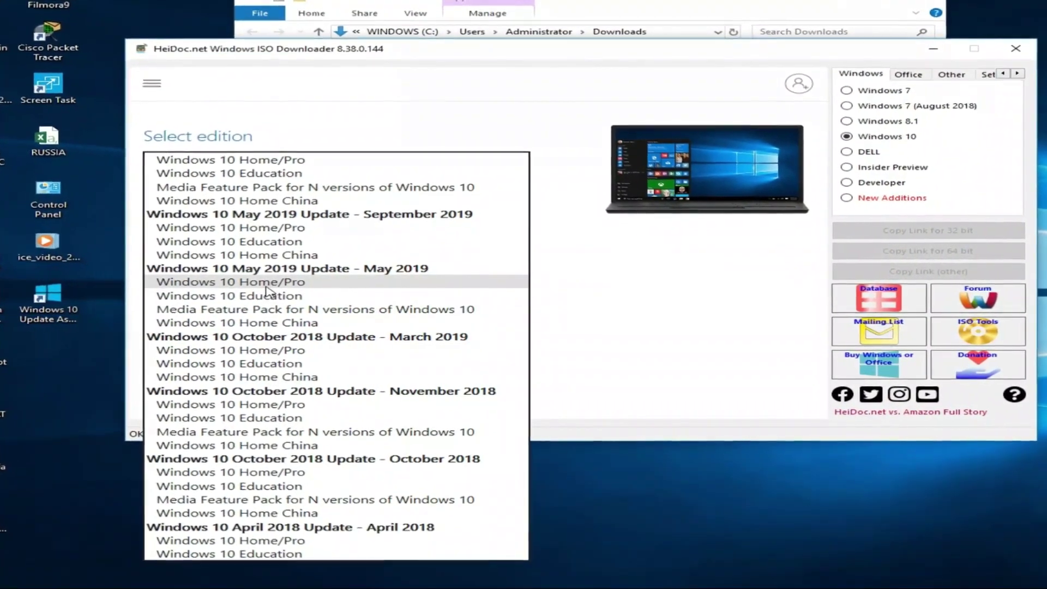
scroll(267, 290, up, 3)
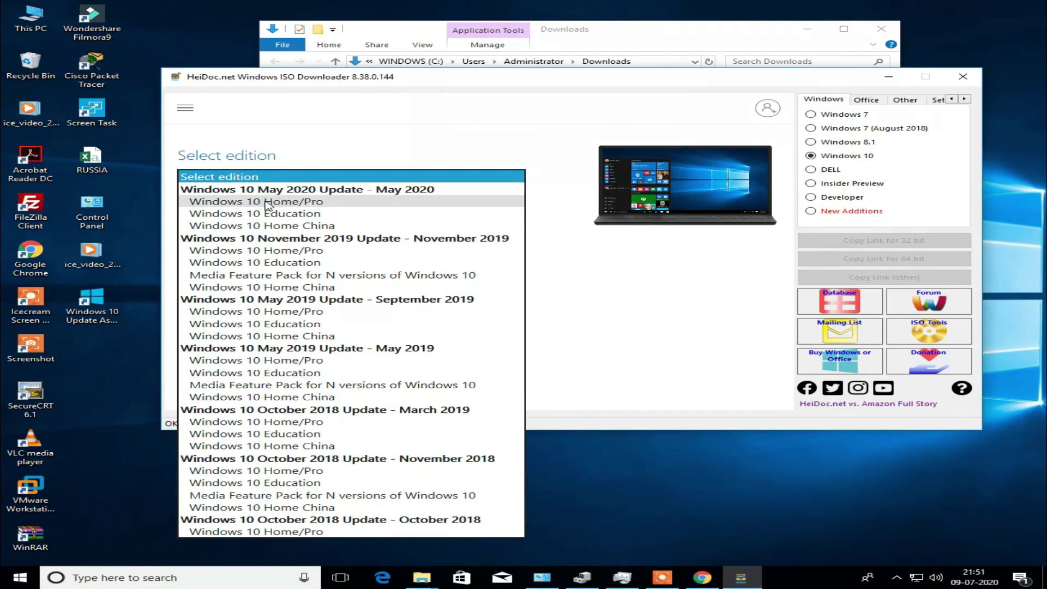
click(266, 201)
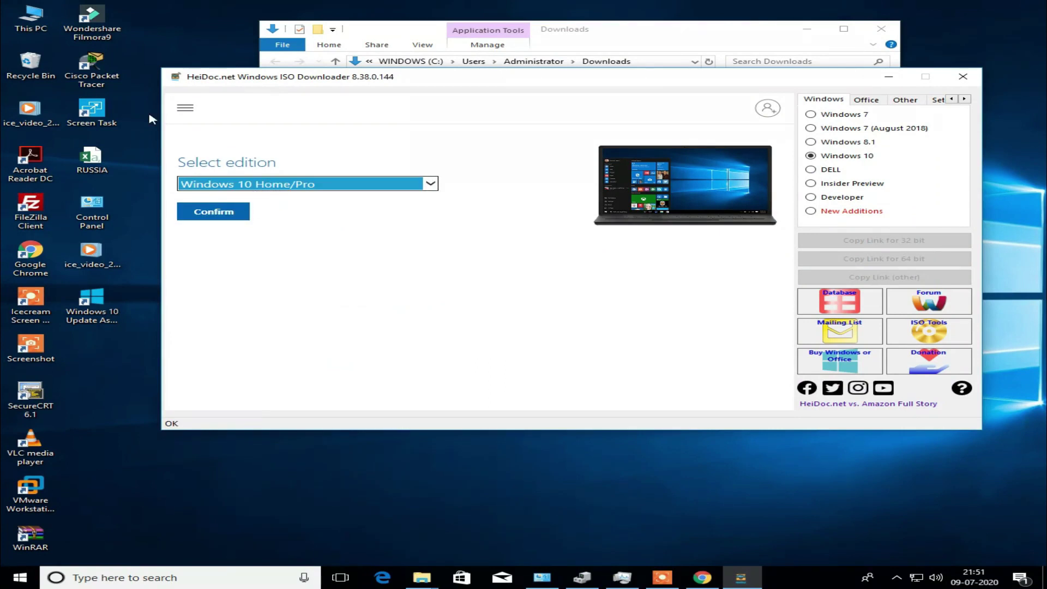
- Check the computer's Windows edition and system type in the This PC properties, and return to the ISO Downloader
right_click(39, 25)
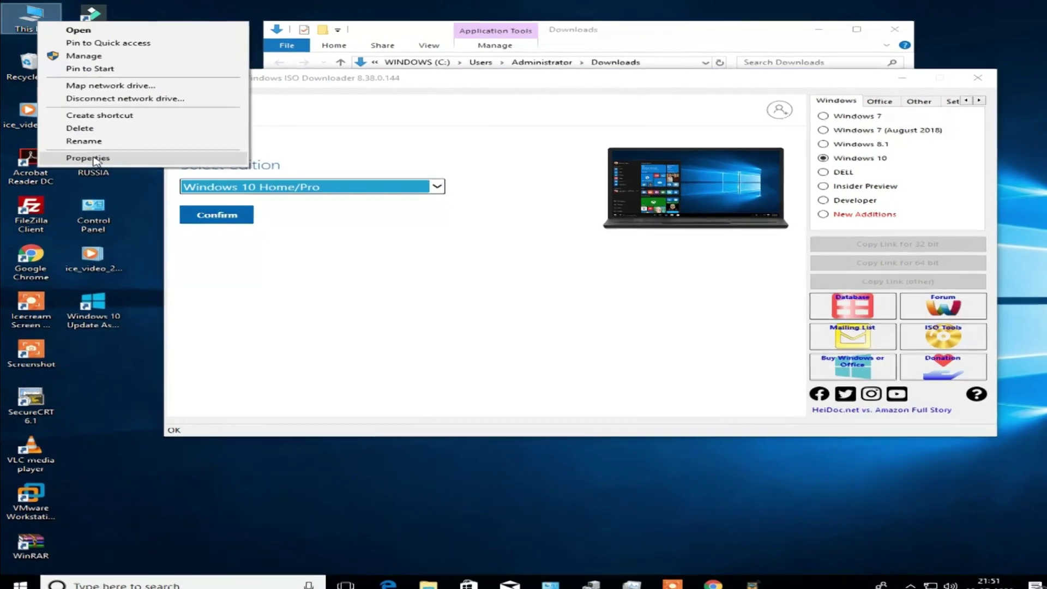
click(93, 157)
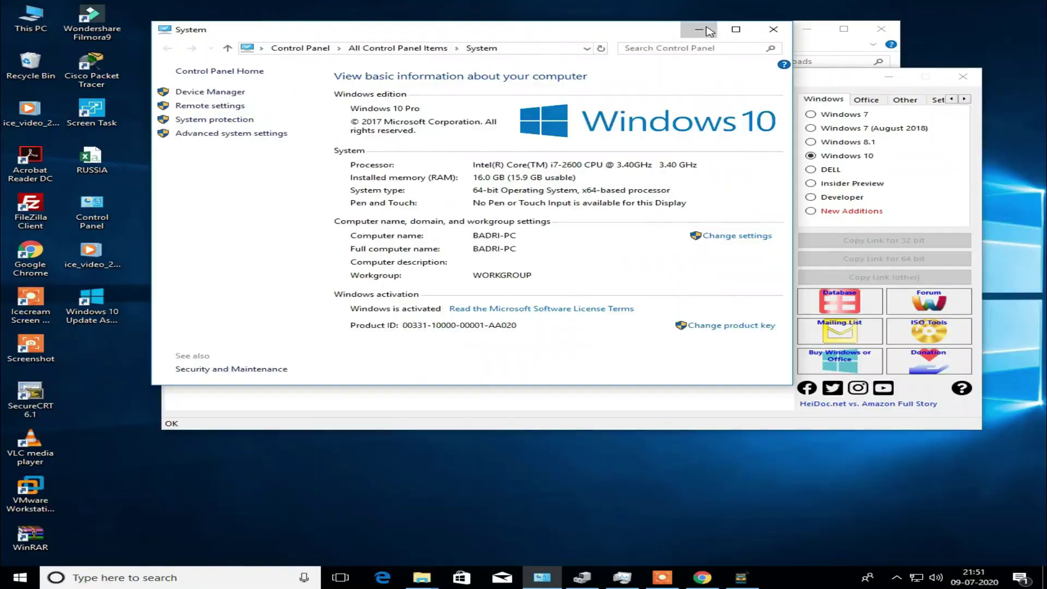
click(878, 37)
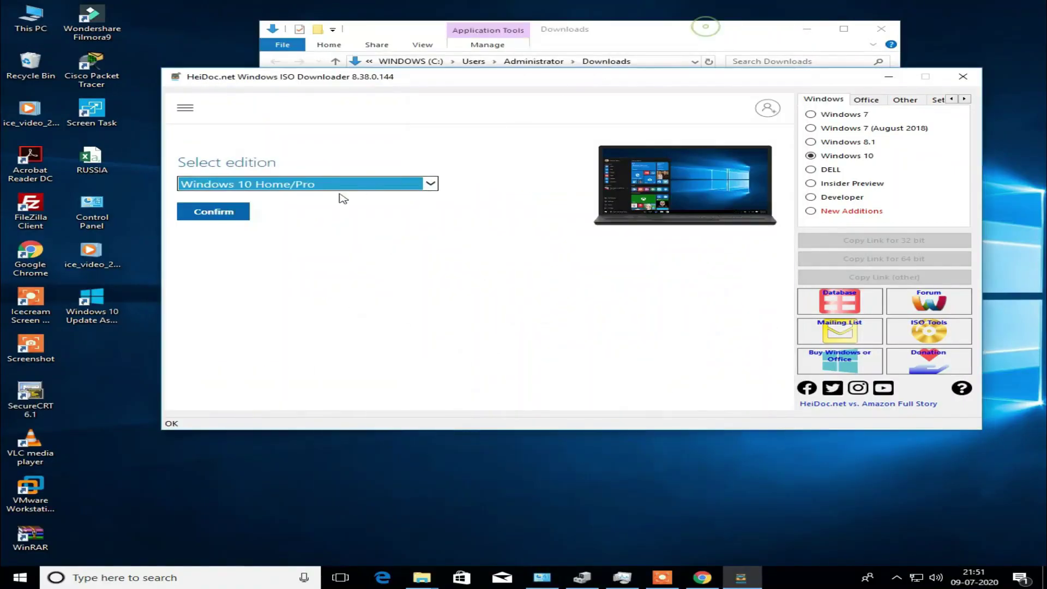
- Confirm the Windows 10 Home/Pro edition and choose English International as the product language
click(226, 213)
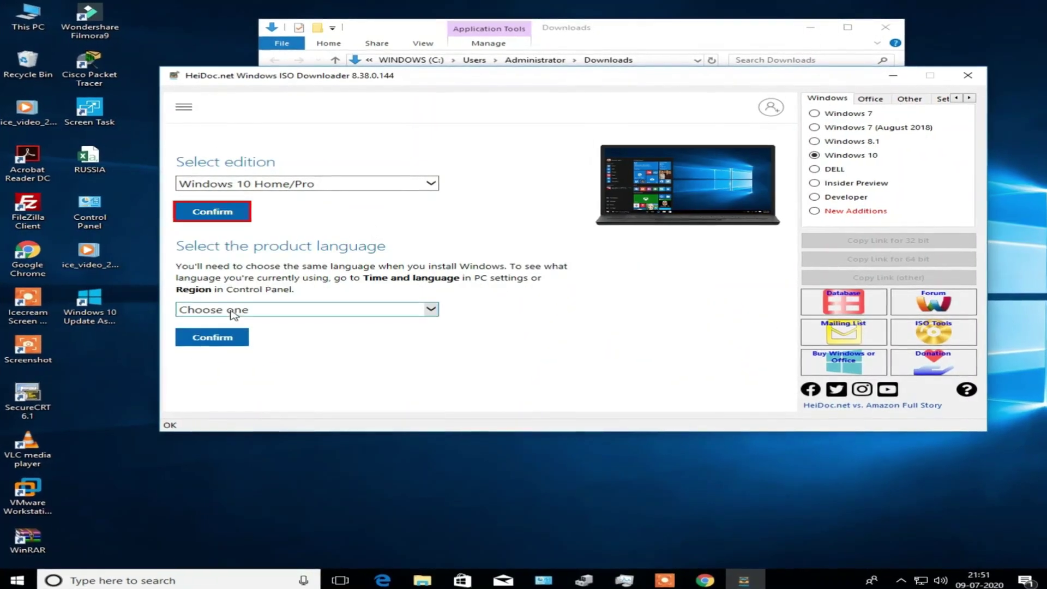
click(233, 308)
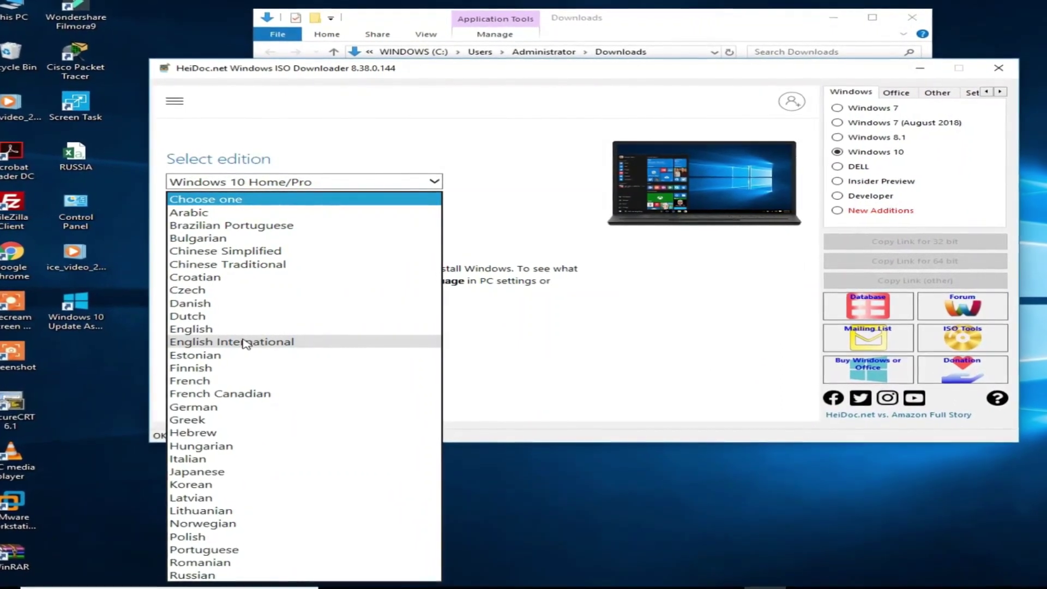
click(247, 341)
click(240, 345)
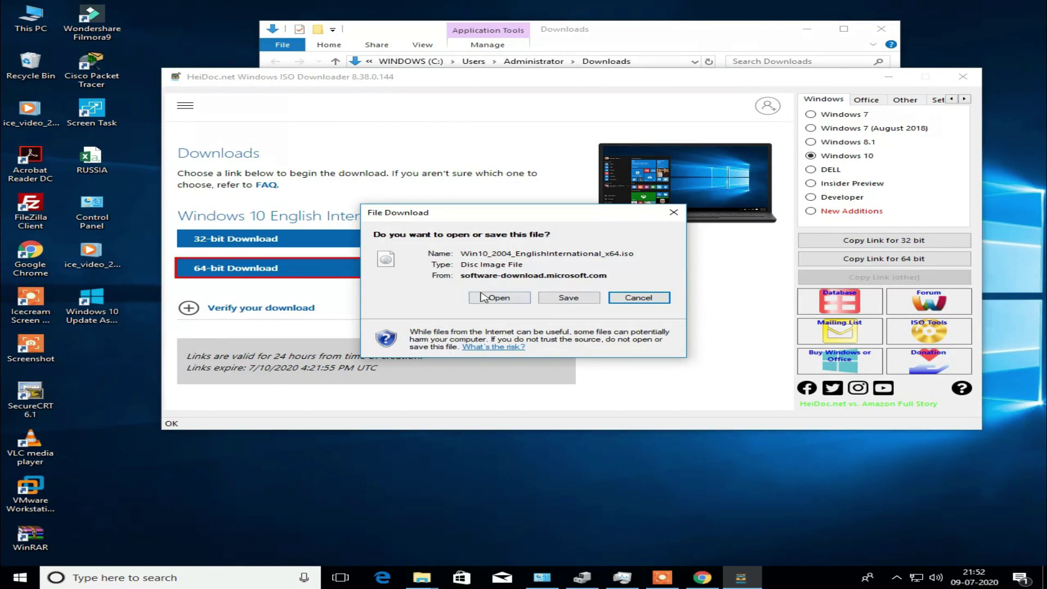
- Save the 64-bit image Win10_2004_EnglishInternational_x64 to the Downloads folder
click(568, 299)
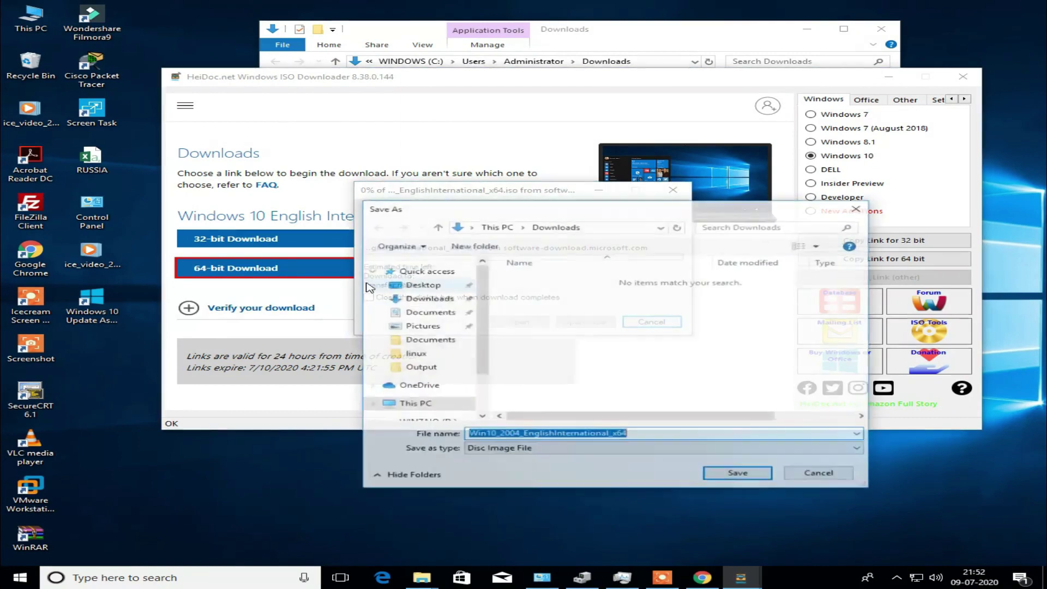
scroll(485, 303, down, 1)
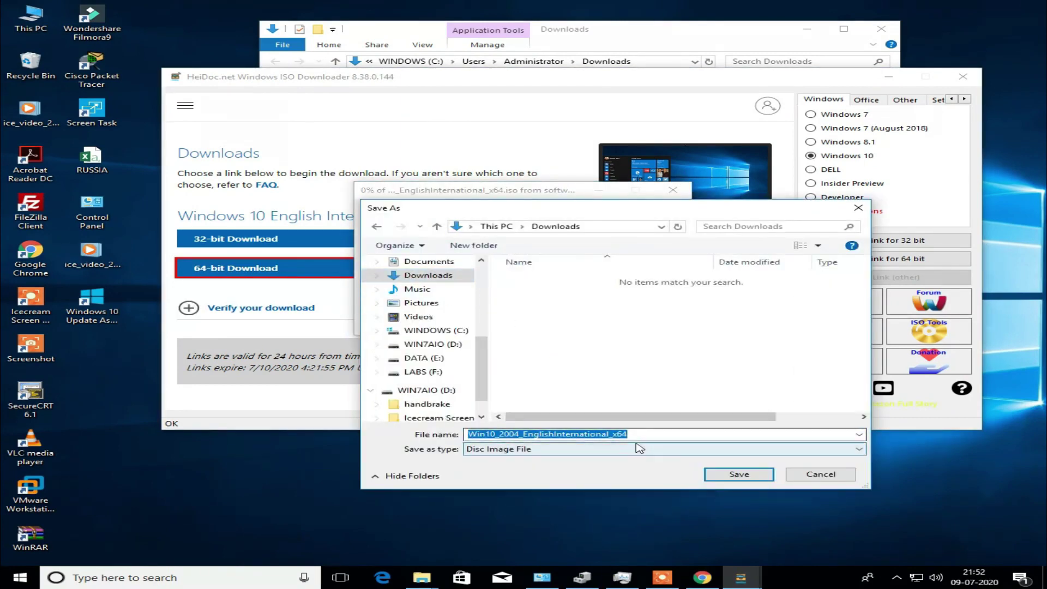
click(721, 475)
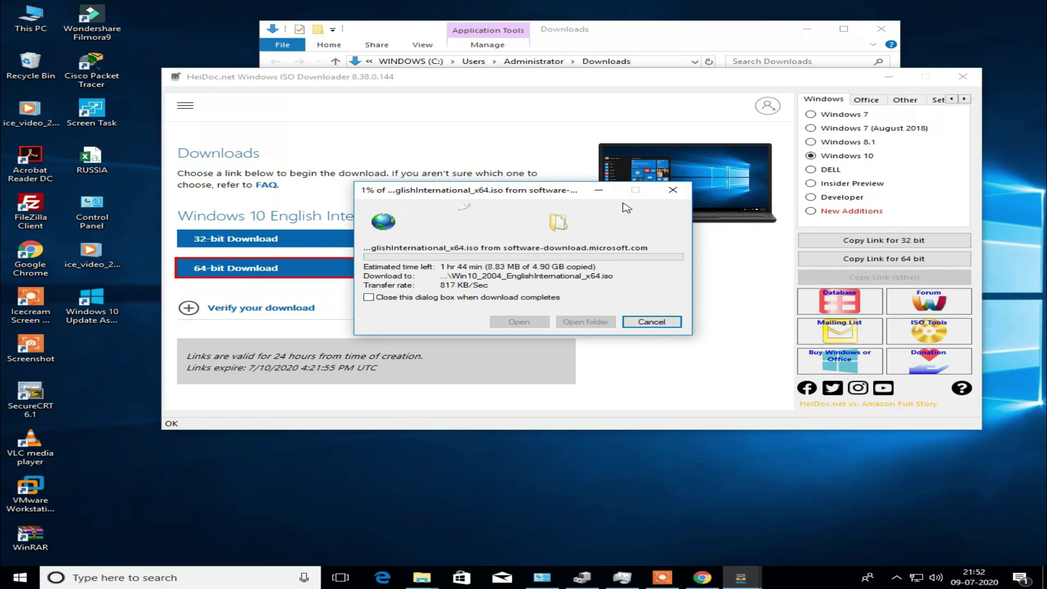
- Close the ISO download progress dialog and clear the ISO Downloader and Downloads windows from the desktop
click(672, 191)
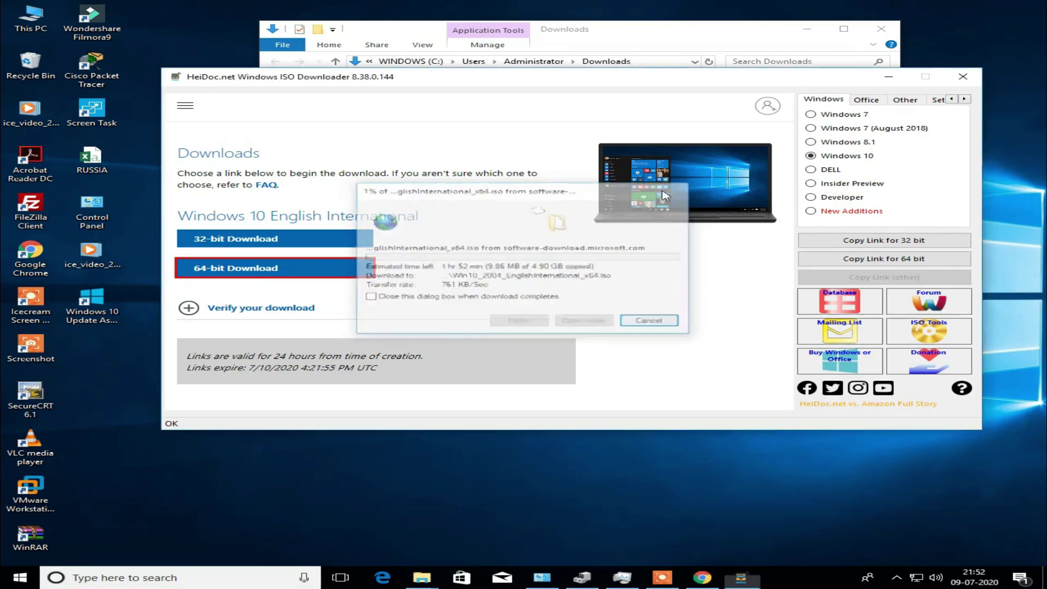
click(889, 76)
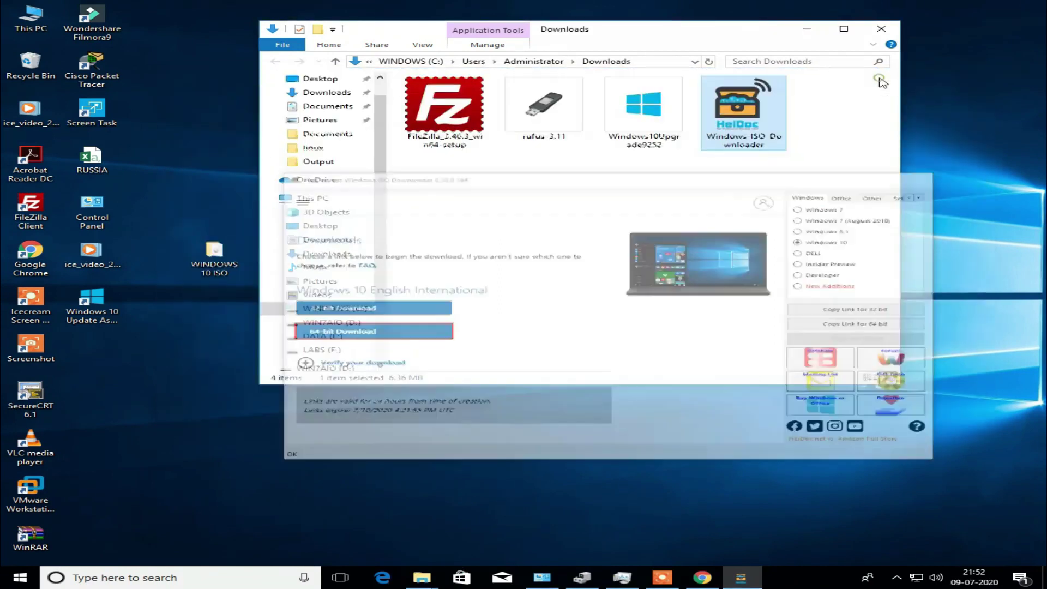
click(879, 29)
- Open the WINDOWS 10 ISO folder on the desktop and mount the Win10_2004_EnglishInternational_x64 disc image
drag(236, 278, 359, 231)
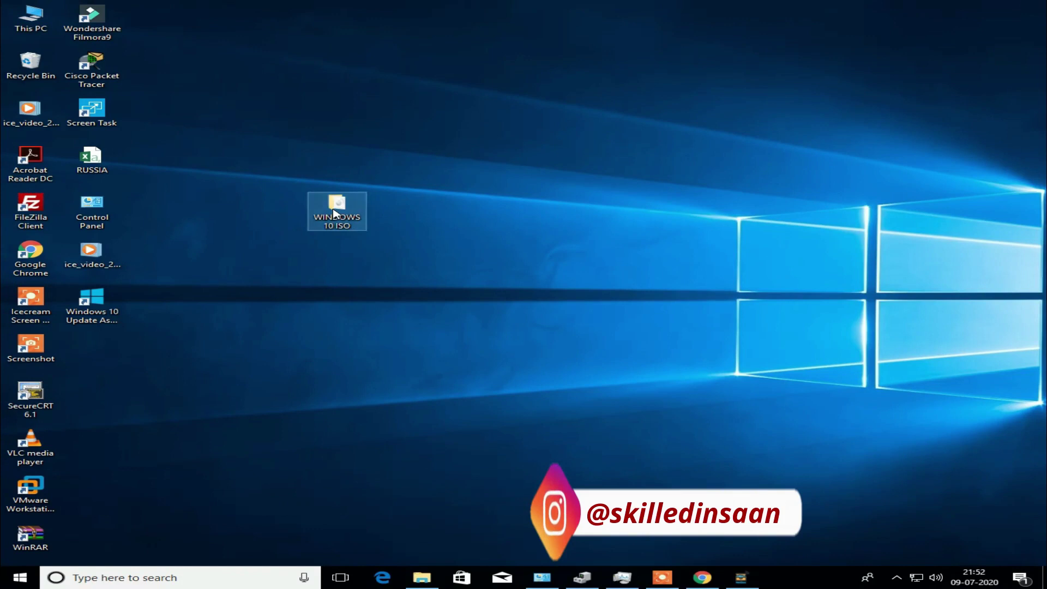
double_click(335, 214)
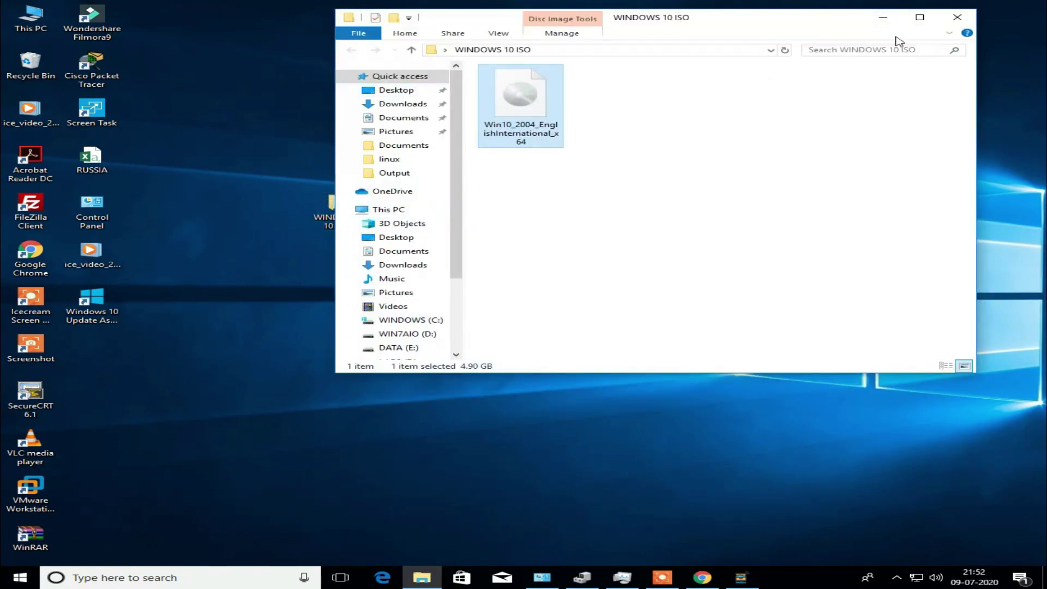
click(920, 17)
right_click(171, 90)
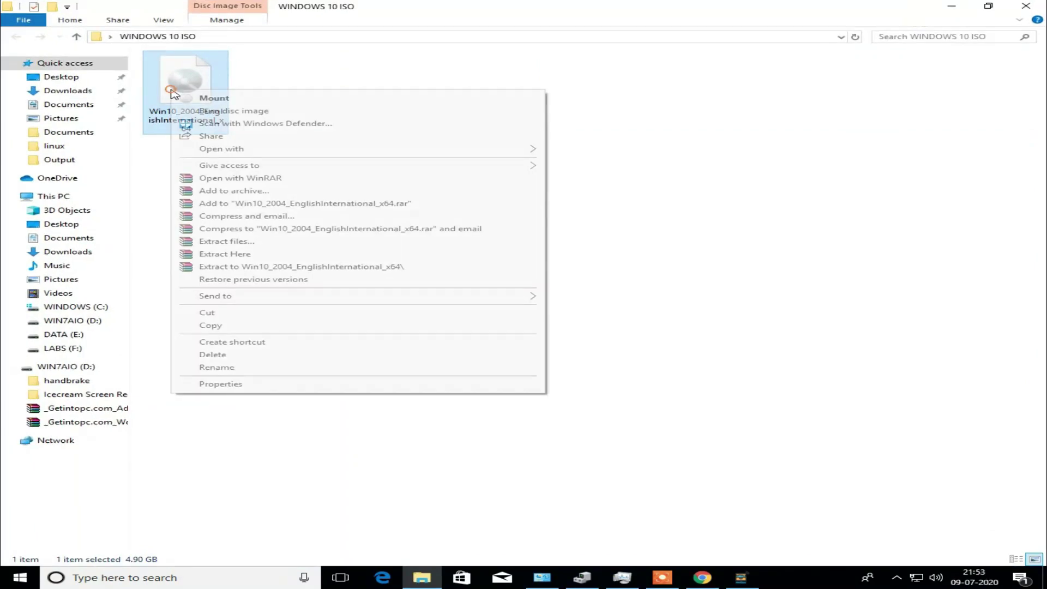
click(206, 99)
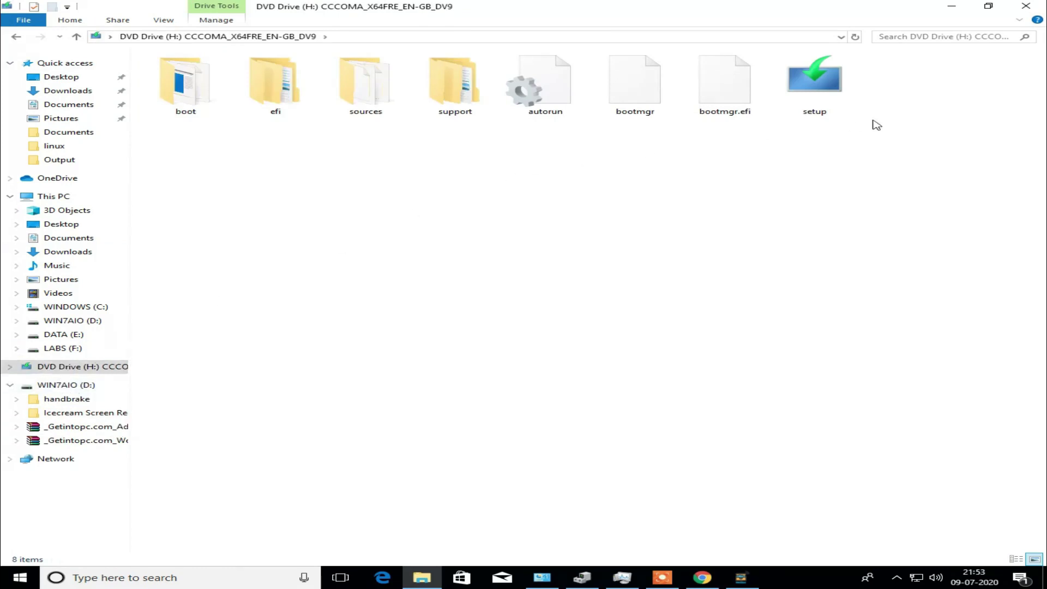
- Run the setup file on the mounted DVD drive (H:) as administrator
drag(883, 112, 163, 103)
click(327, 136)
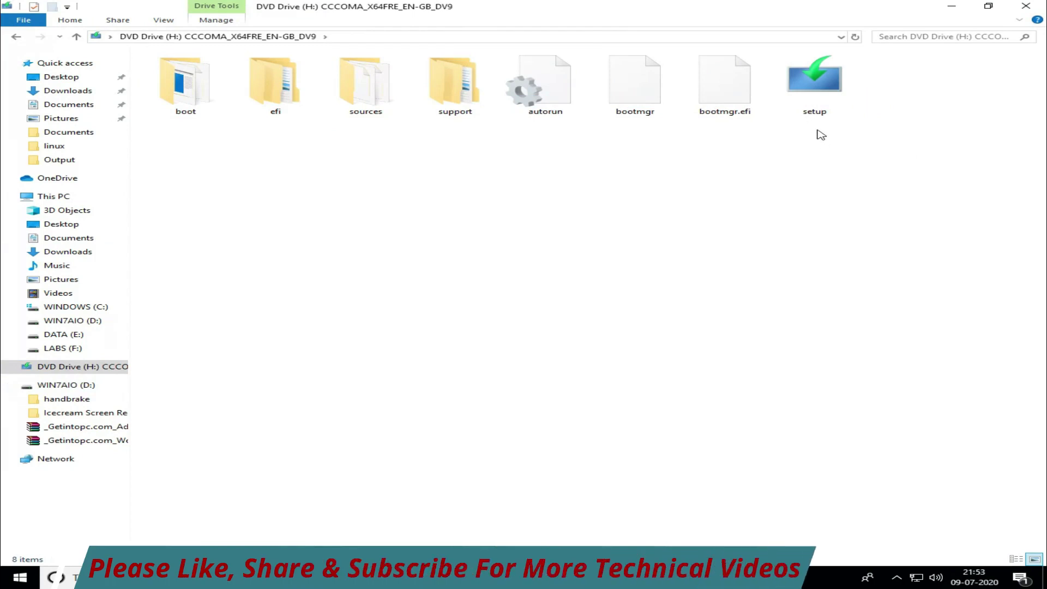
click(821, 104)
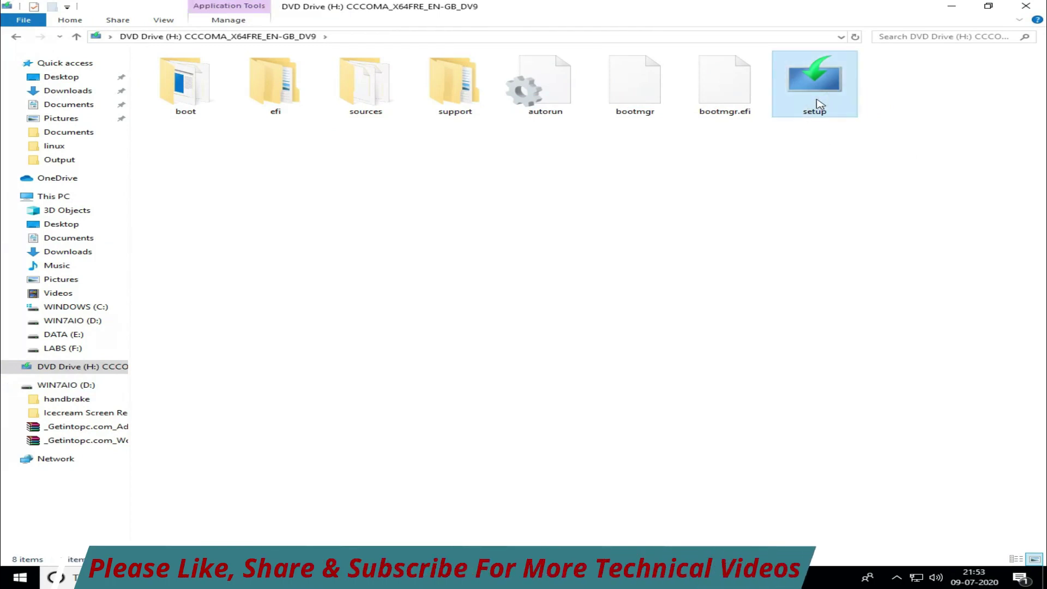
right_click(821, 104)
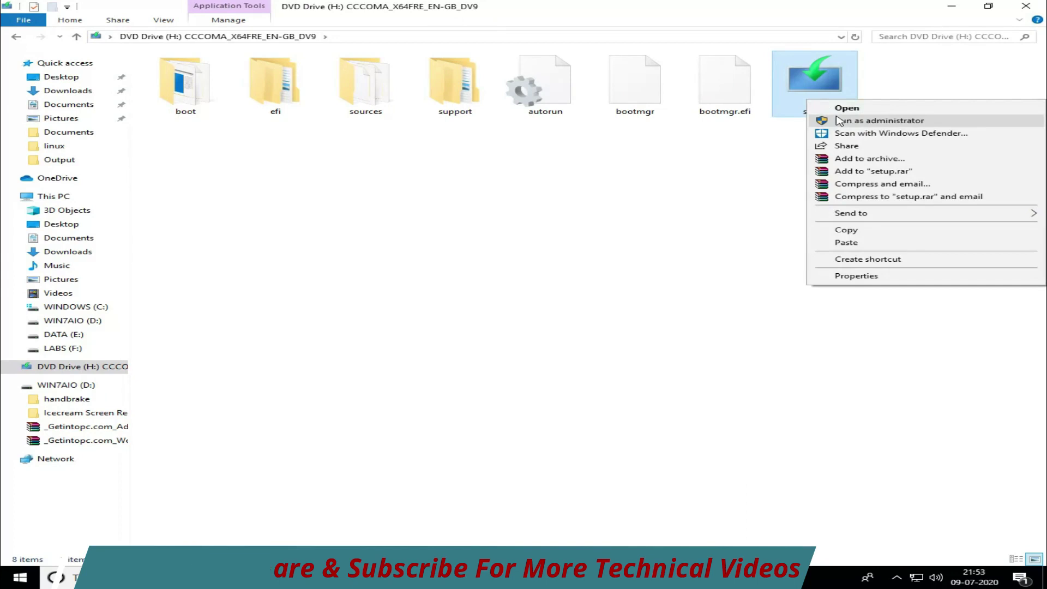
click(835, 116)
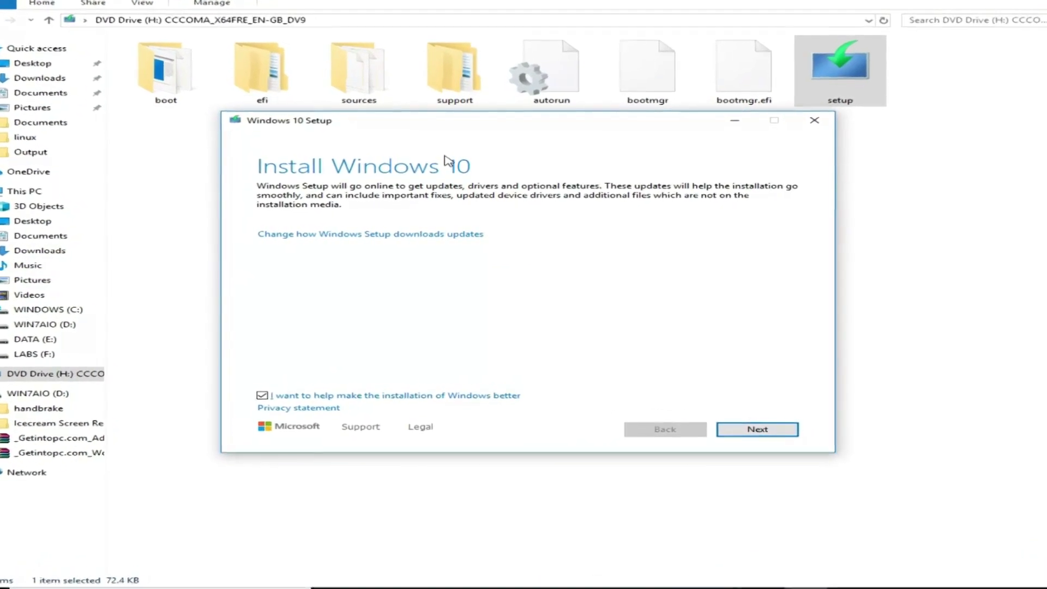
- Have Windows 10 Setup download updates, drivers and optional features, and accept the licence terms and the display language change
click(321, 231)
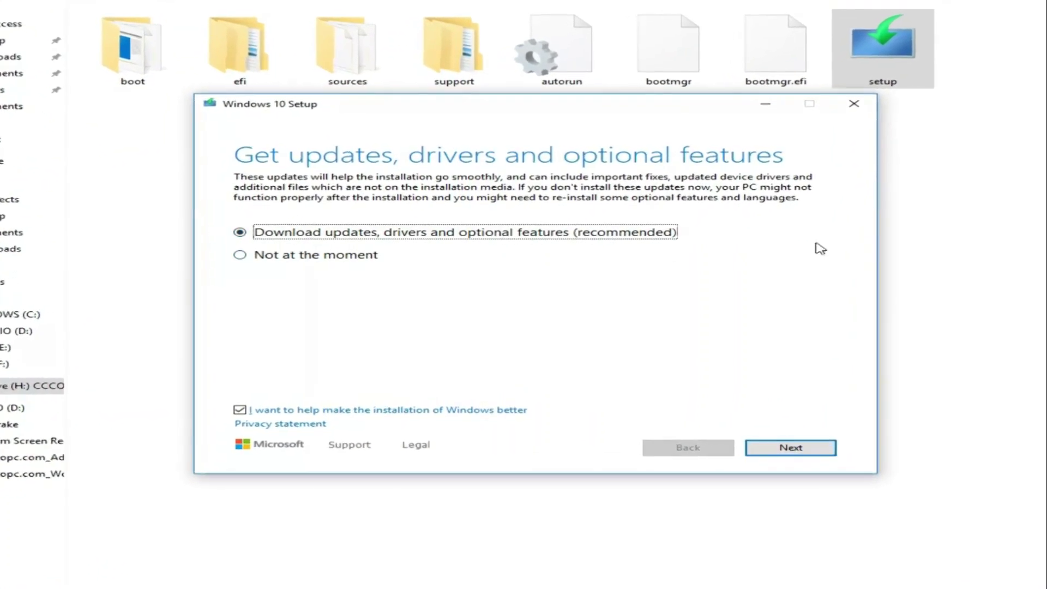
click(793, 446)
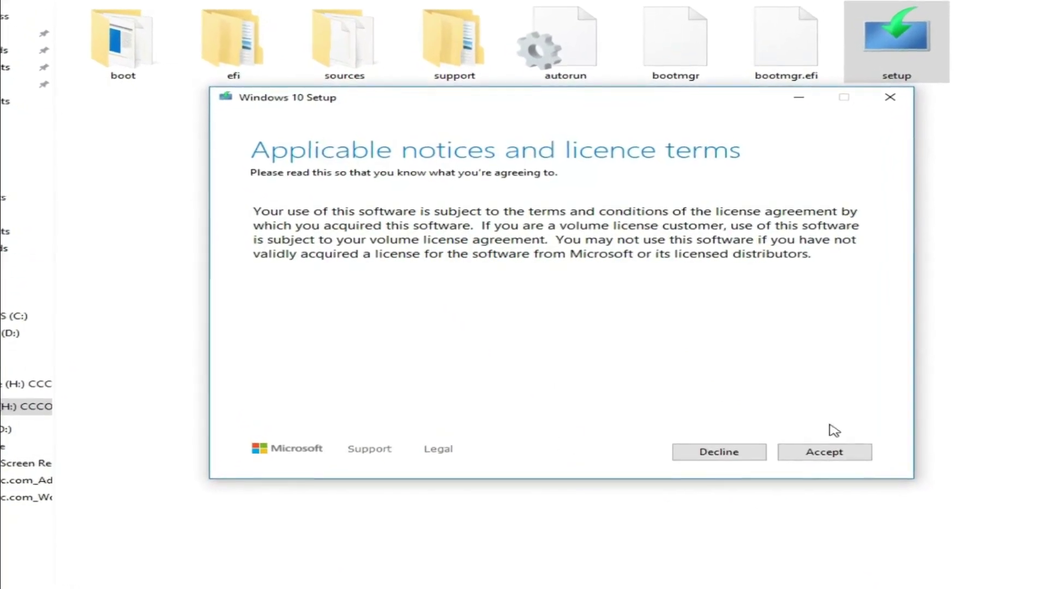
click(830, 452)
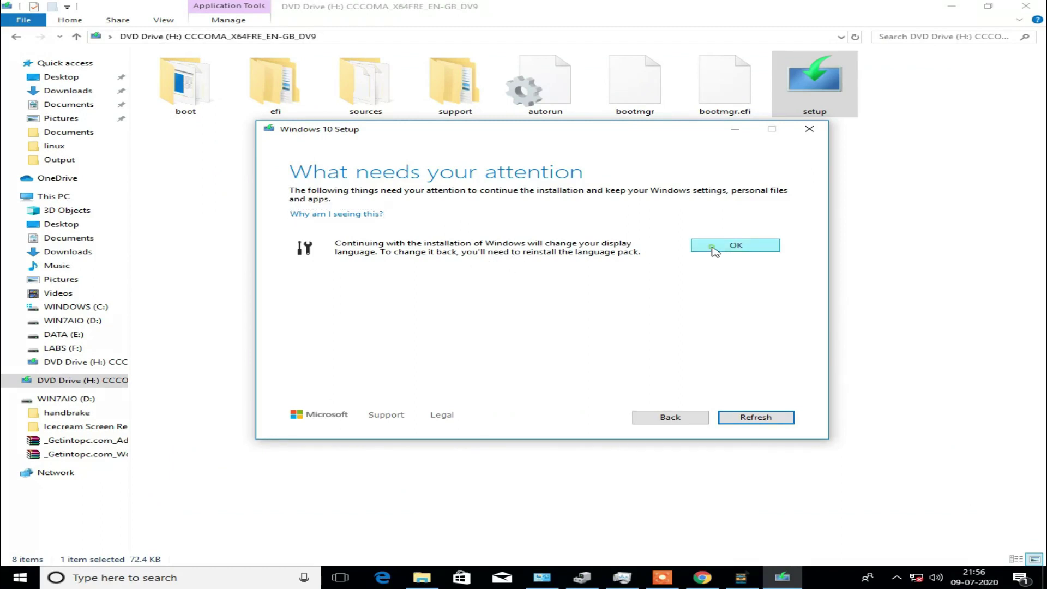
key(Return)
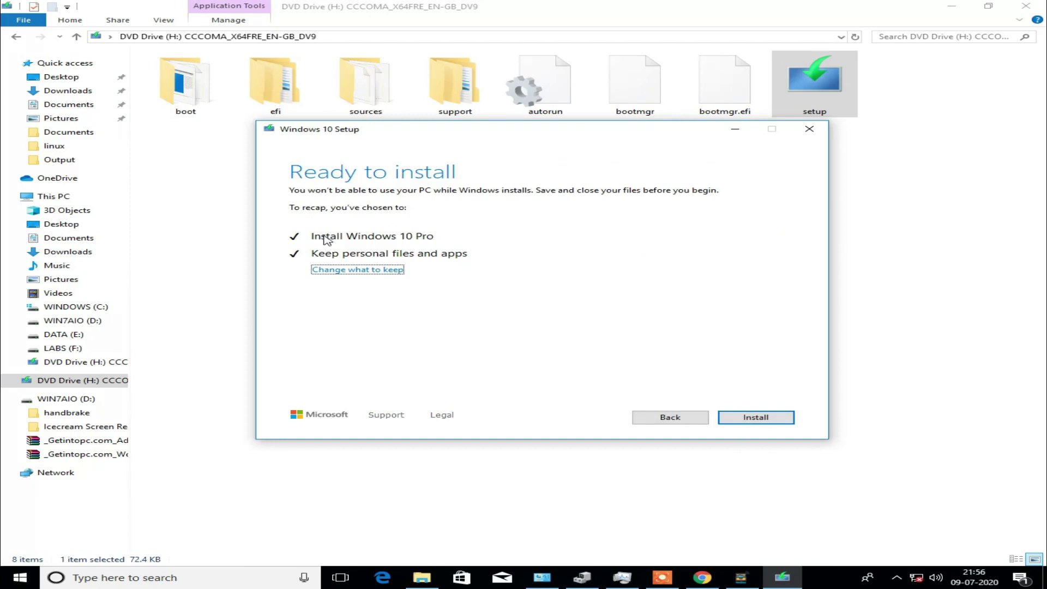
- Choose to keep personal files and apps, and start the installation of Windows 10 Pro
click(353, 271)
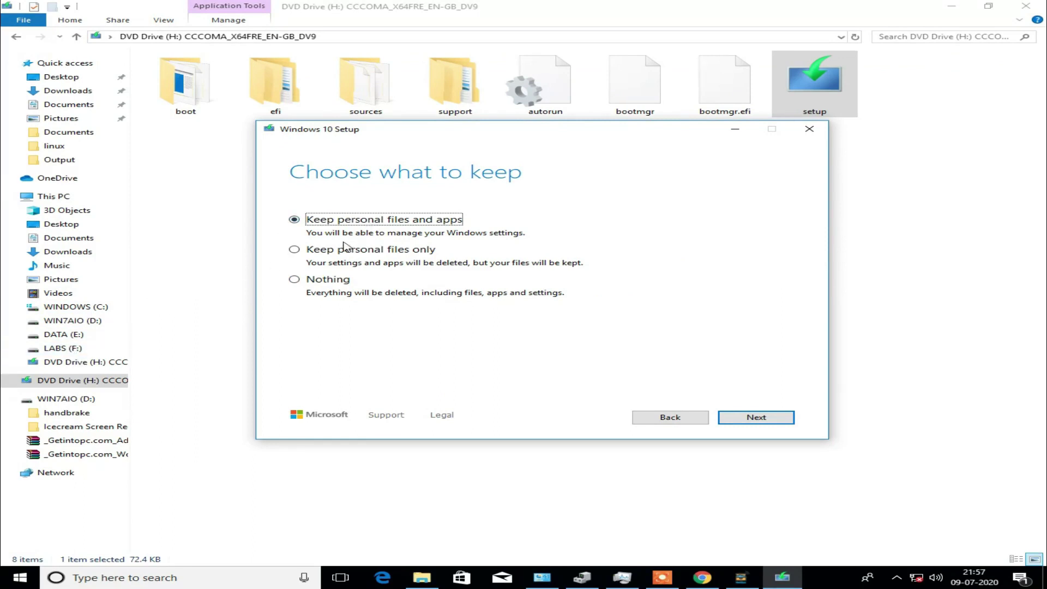
click(738, 420)
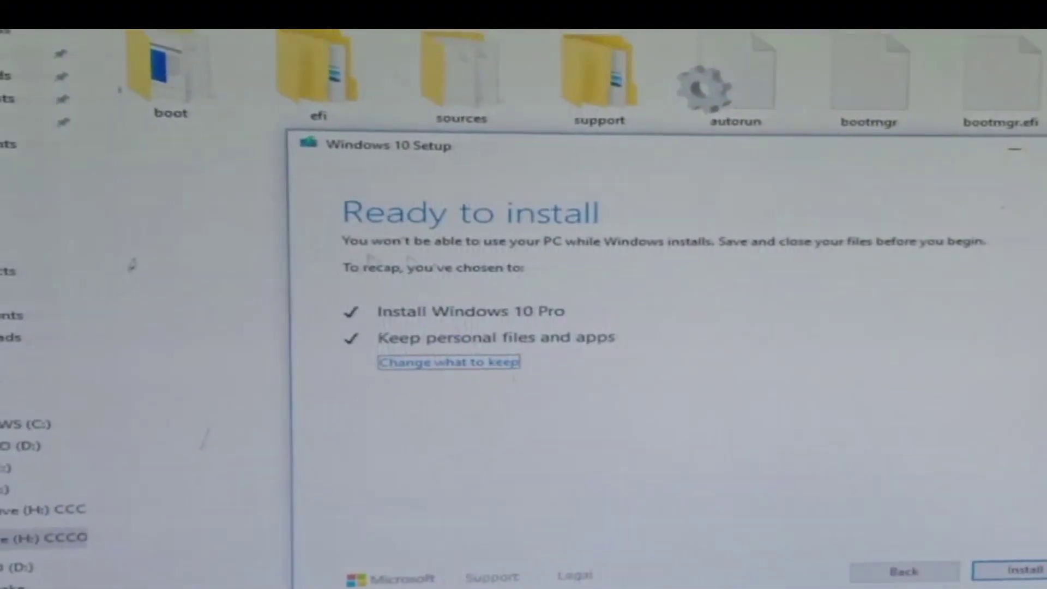
click(1000, 577)
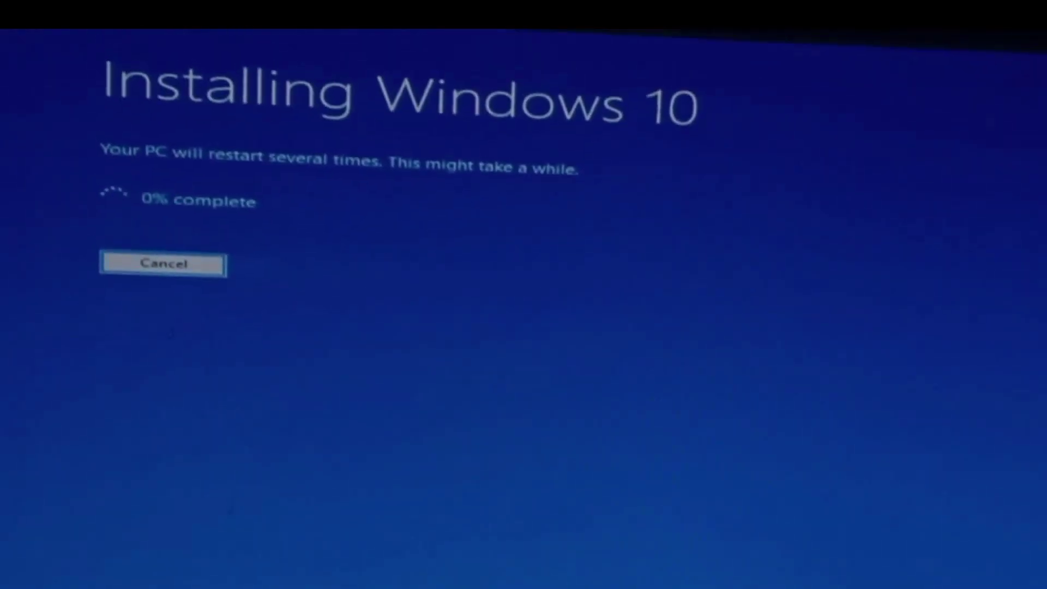